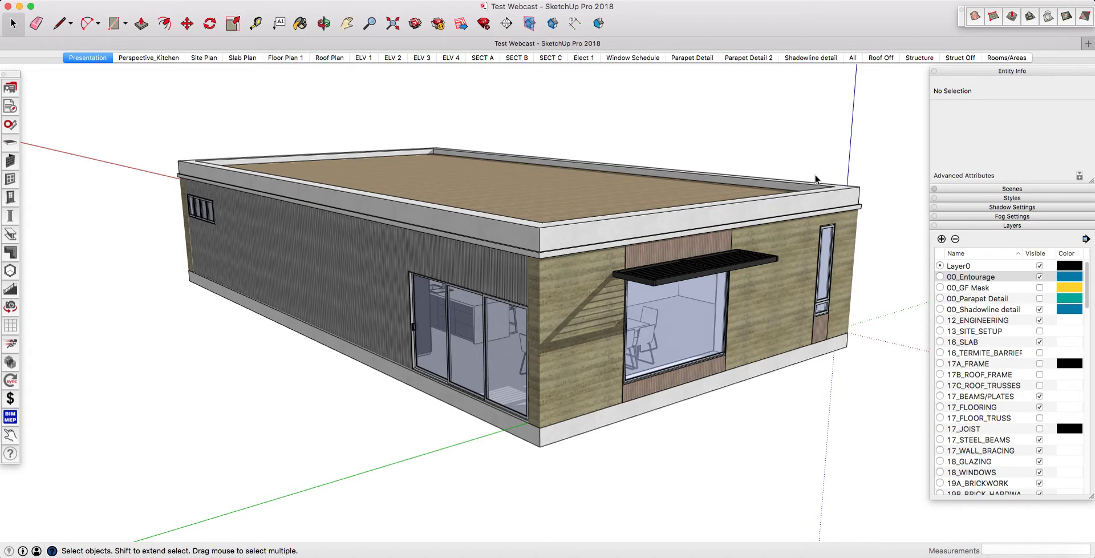
# Show the Floor Plan 1 scene, orbit and zoom around its walls in 3D, then switch to LayOut.
pyautogui.click(300, 58)
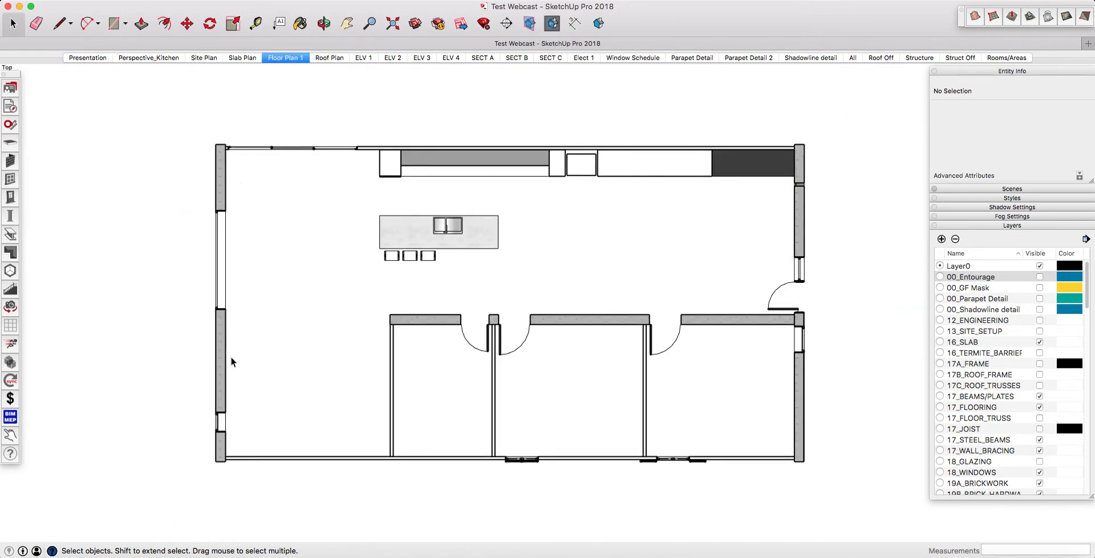
pyautogui.scroll(3, 206, 375)
pyautogui.moveTo(206, 375); pyautogui.dragTo(376, 450, button='middle')
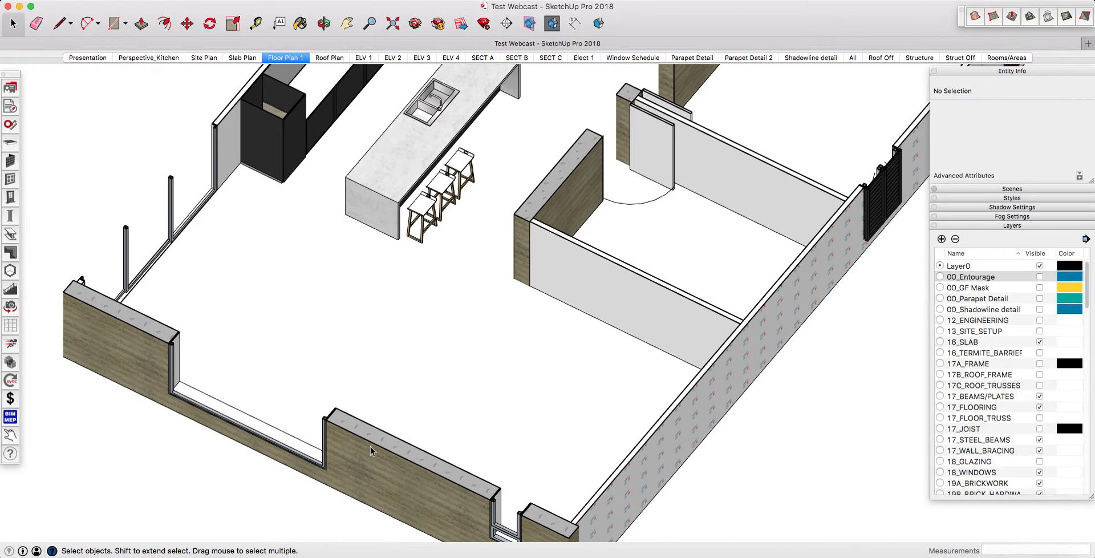
pyautogui.scroll(6, 550, 218)
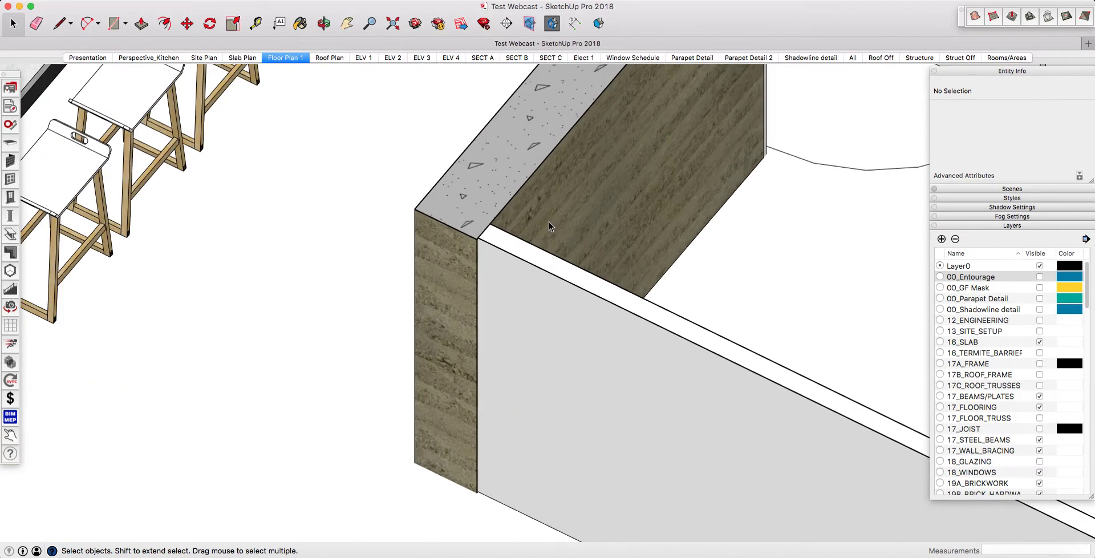
pyautogui.scroll(-2, 412, 173)
pyautogui.scroll(3, 422, 188)
pyautogui.scroll(-3, 461, 208)
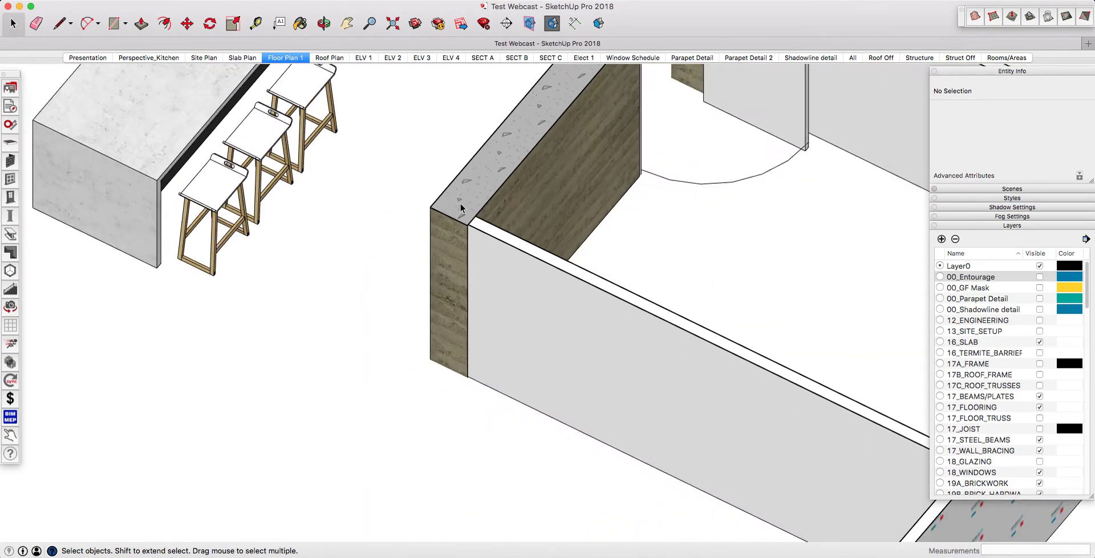
pyautogui.scroll(-5, 460, 209)
pyautogui.moveTo(635, 221); pyautogui.dragTo(506, 313, button='middle')
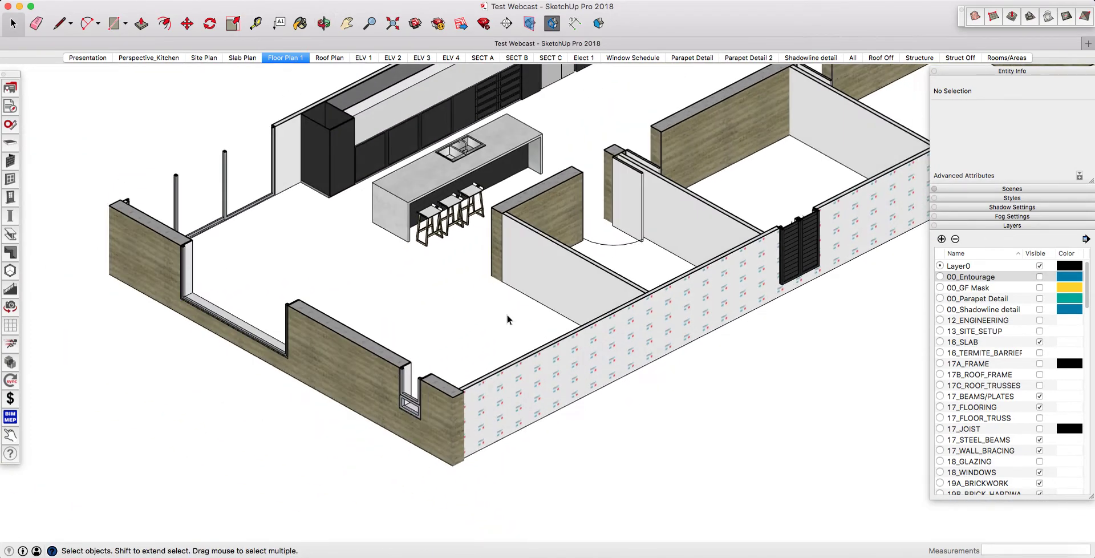
pyautogui.scroll(2, 676, 151)
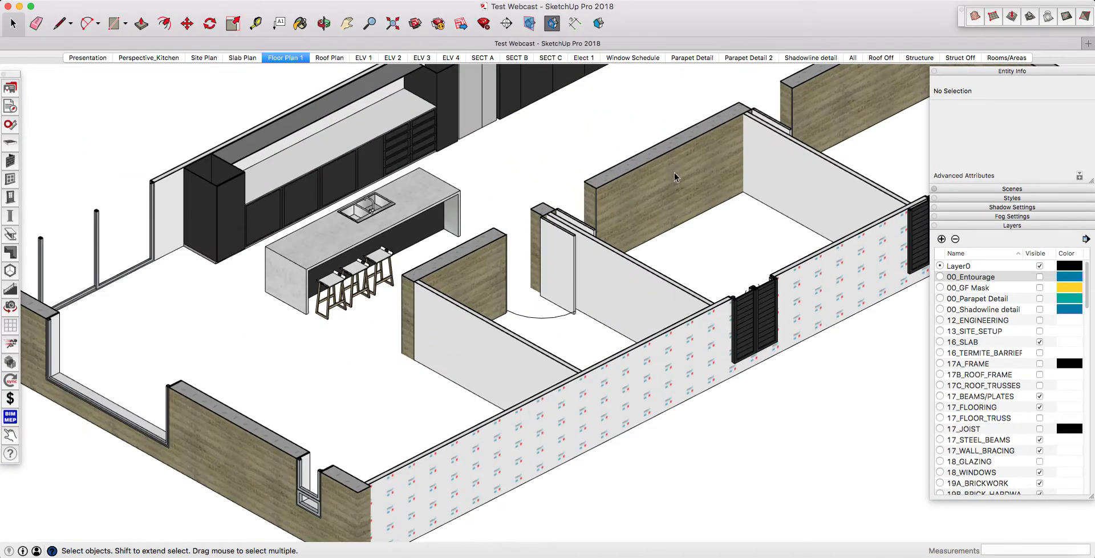
pyautogui.press('super+Tab')
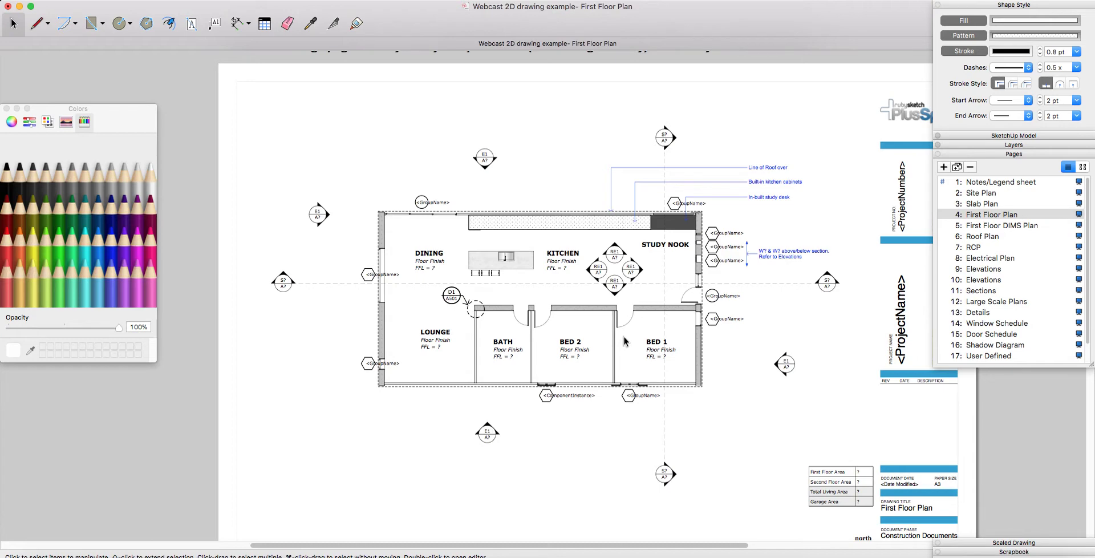
# Zoom in and out around the labelled First Floor Plan sheet.
pyautogui.scroll(5, 584, 227)
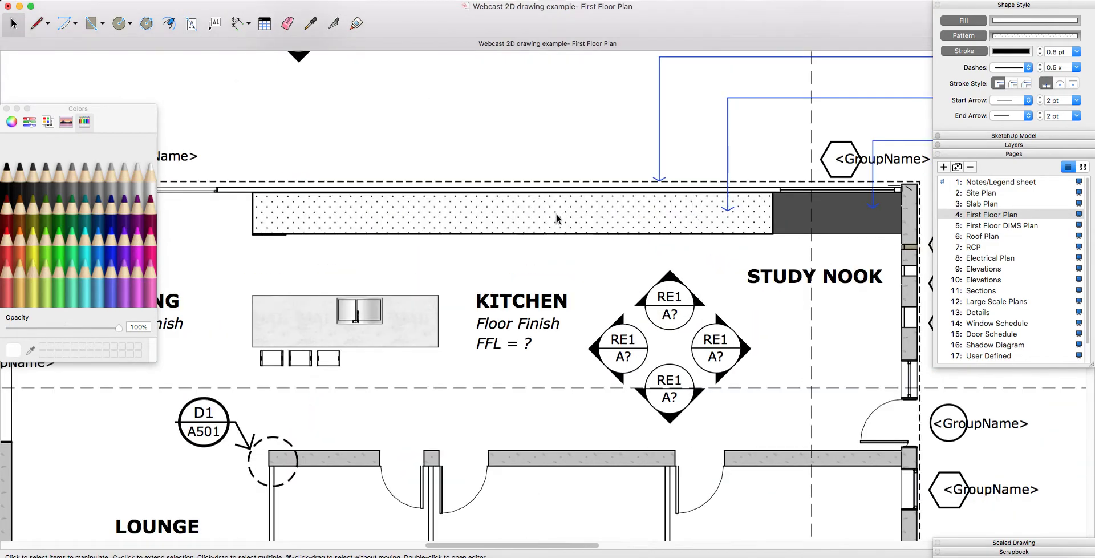
pyautogui.scroll(-3, 557, 217)
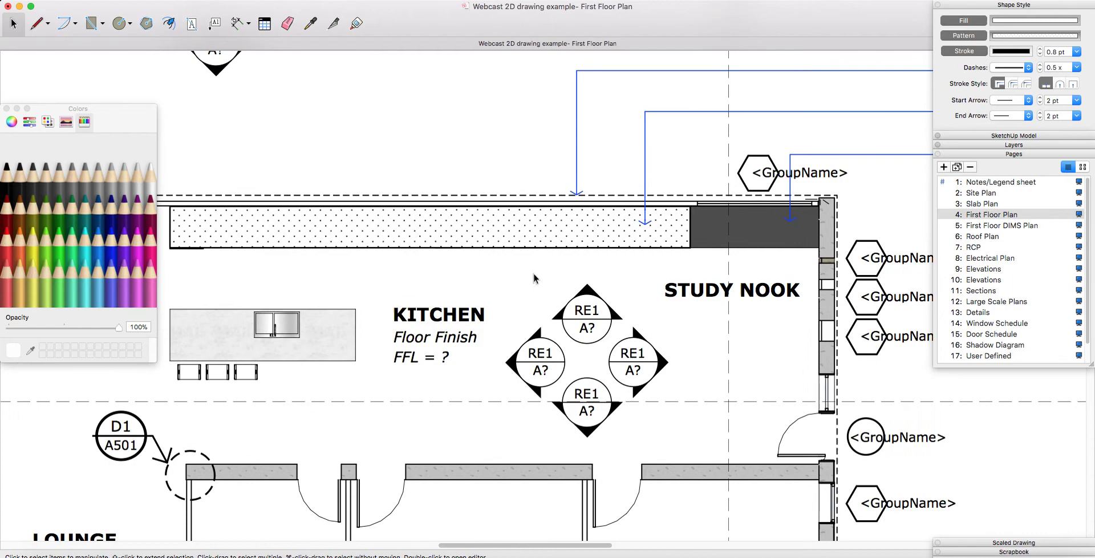
pyautogui.scroll(-5, 536, 272)
pyautogui.scroll(4, 533, 293)
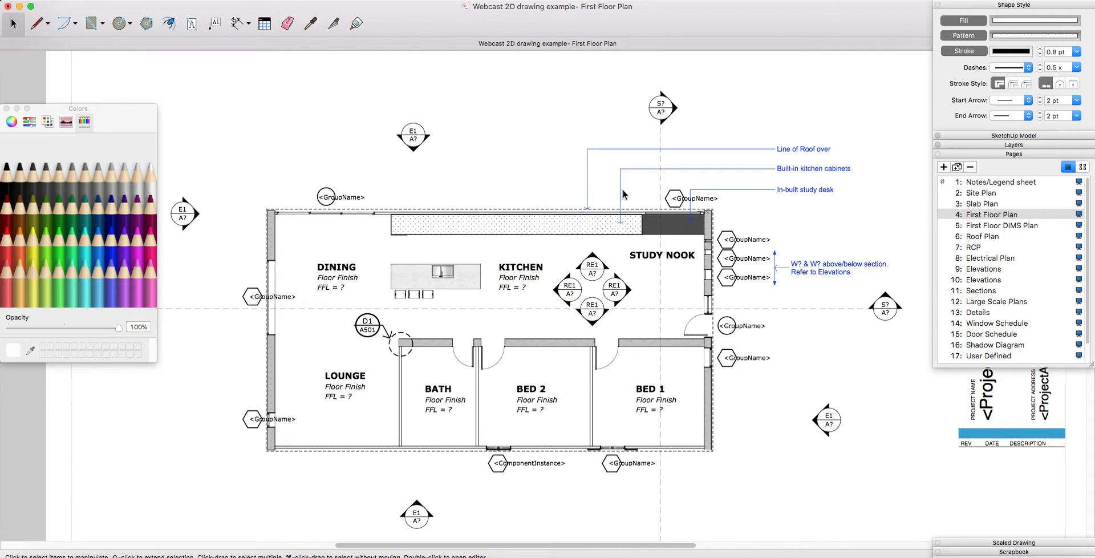
# Open the First Floor DIMS Plan page, zoom over the hatched left wall, and pick the Line tool.
pyautogui.click(999, 227)
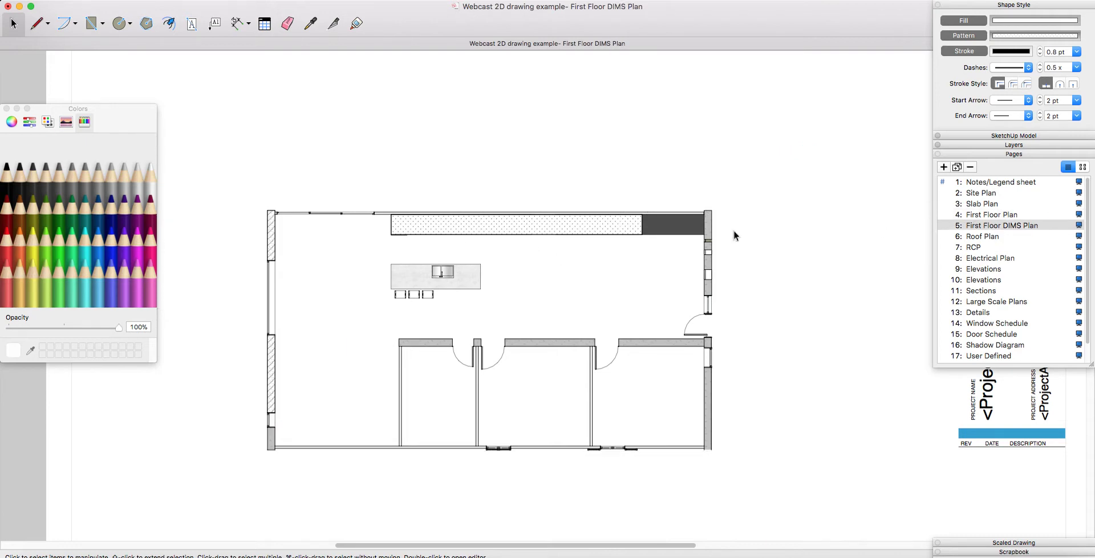
pyautogui.scroll(10, 245, 382)
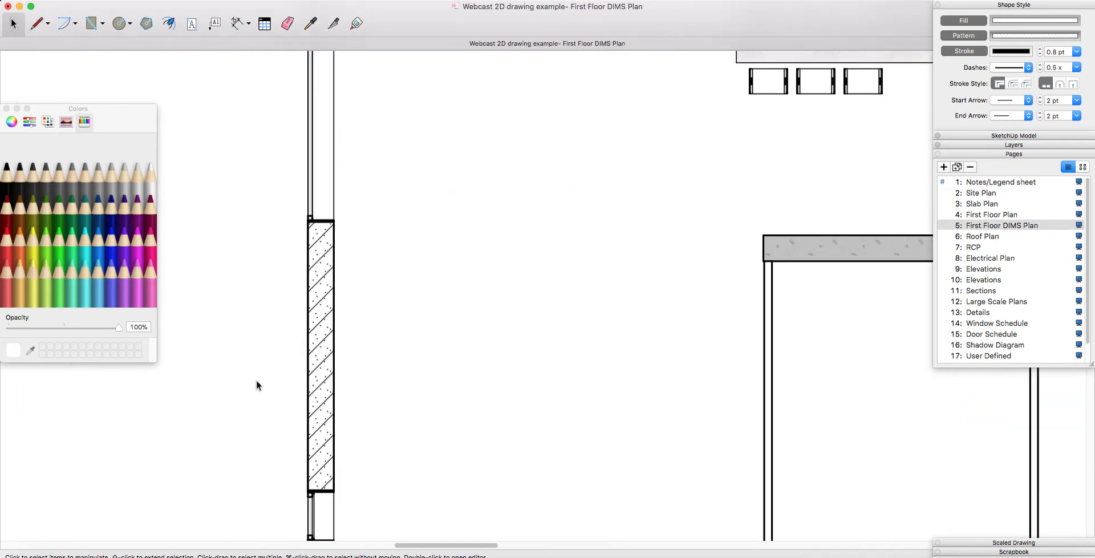
pyautogui.scroll(-10, 366, 362)
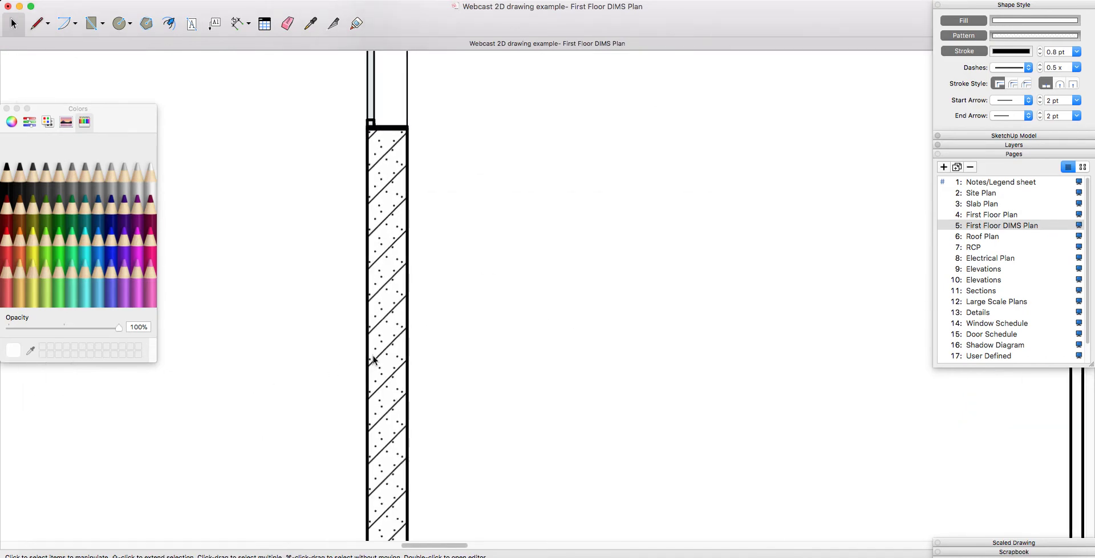
pyautogui.scroll(-3, 399, 345)
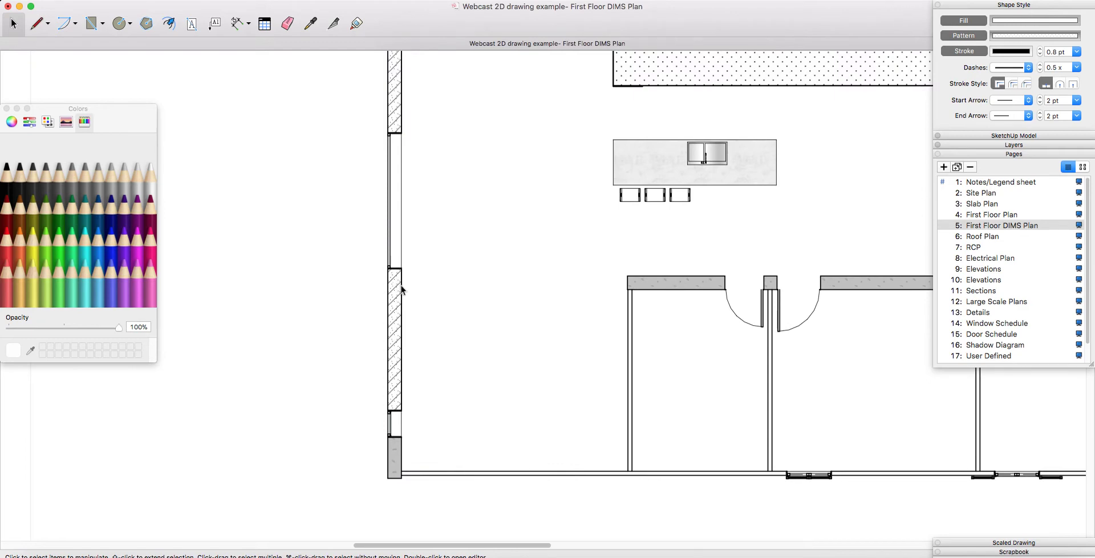
pyautogui.scroll(-3, 403, 294)
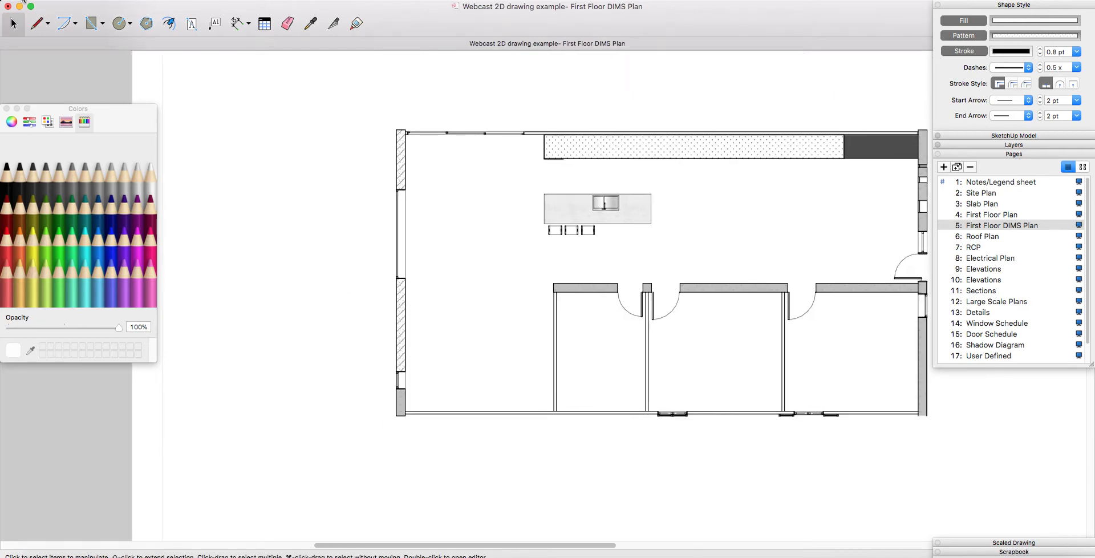
pyautogui.click(37, 24)
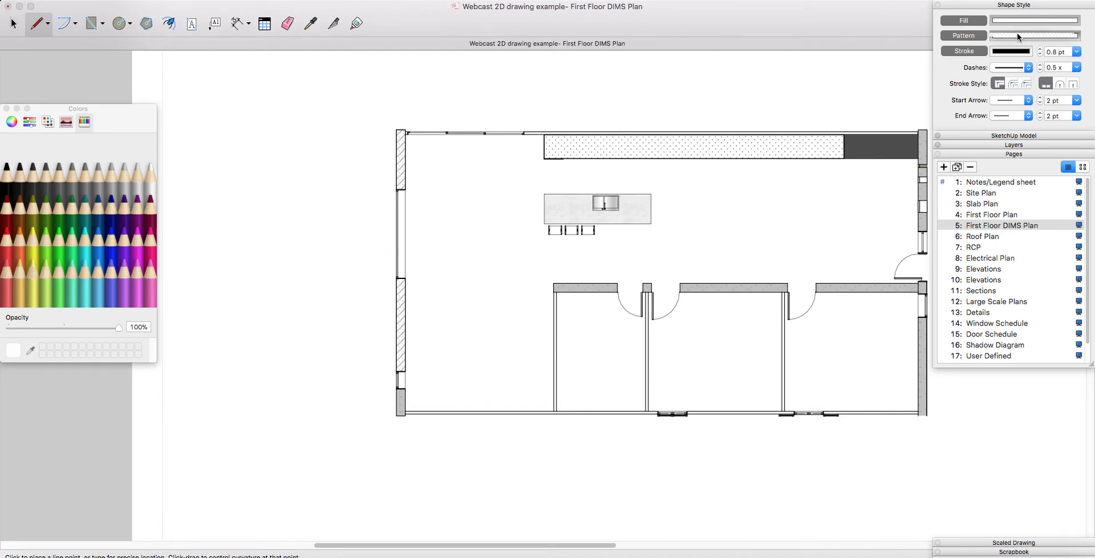
# Choose the Adobe Rammed Earth pattern from Material Symbols as the shape fill, scale 1×.
pyautogui.click(1020, 36)
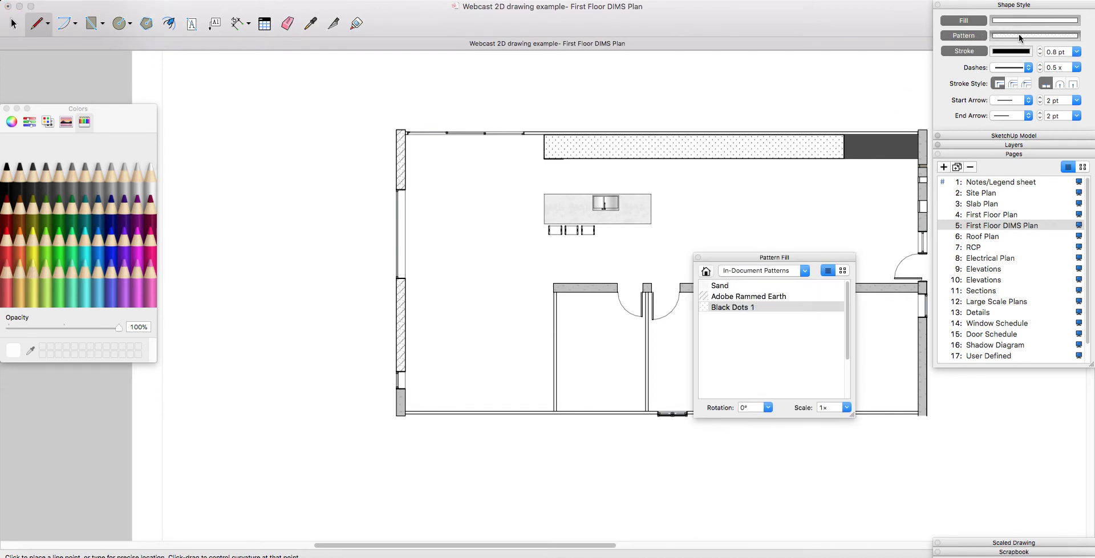
pyautogui.click(784, 272)
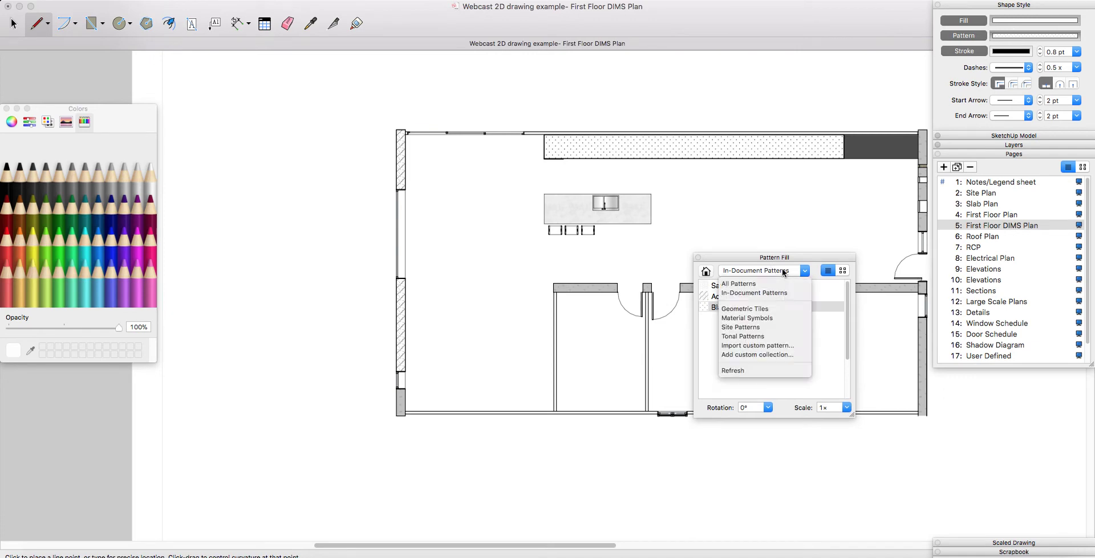
pyautogui.click(754, 318)
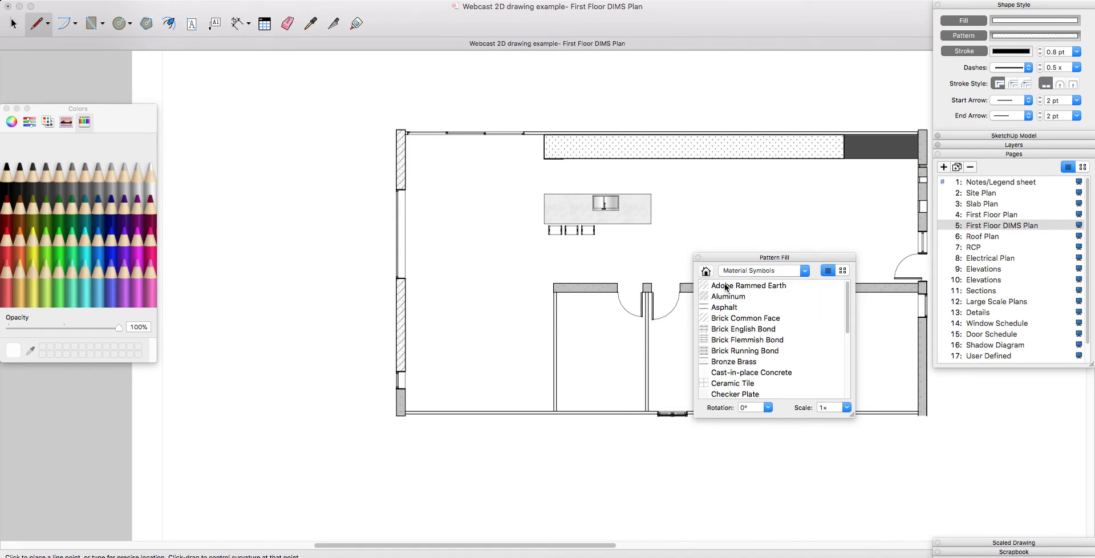
pyautogui.click(722, 287)
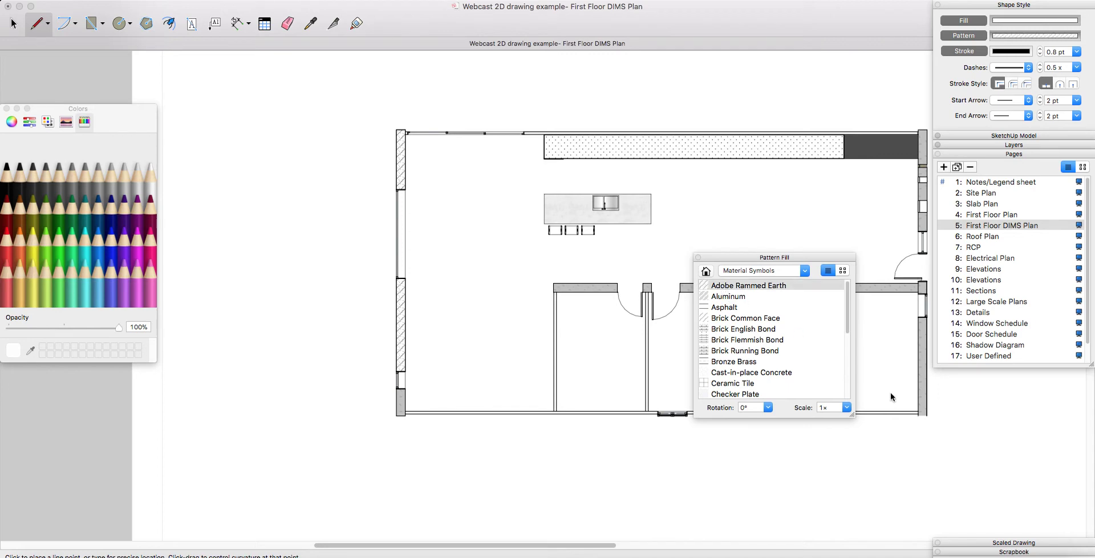
pyautogui.click(847, 407)
pyautogui.click(423, 195)
# Draw a closed five-corner rammed-earth polygon to the left of the floor plan.
pyautogui.click(699, 258)
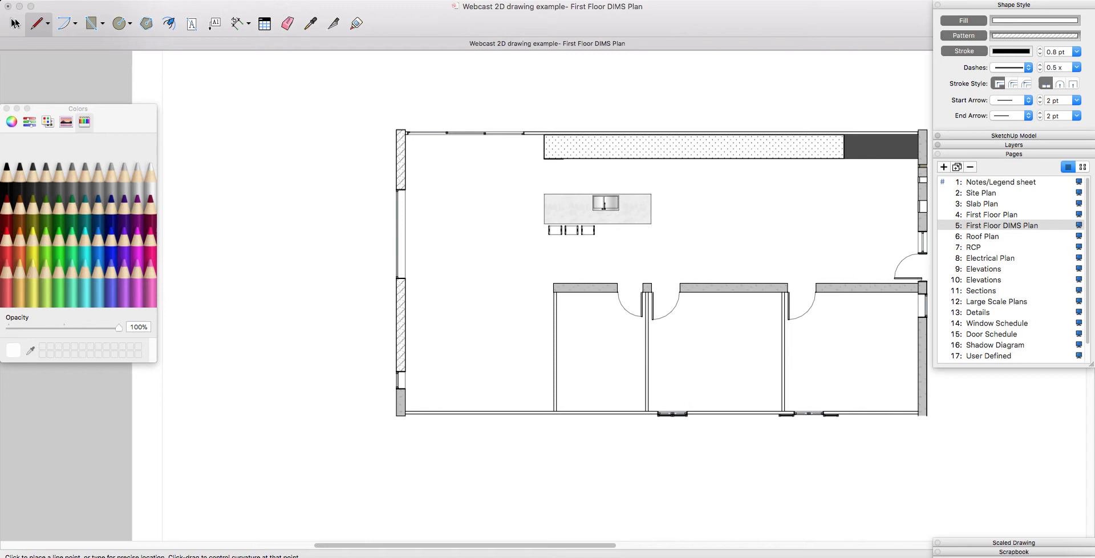
pyautogui.click(282, 202)
pyautogui.click(233, 243)
pyautogui.click(258, 313)
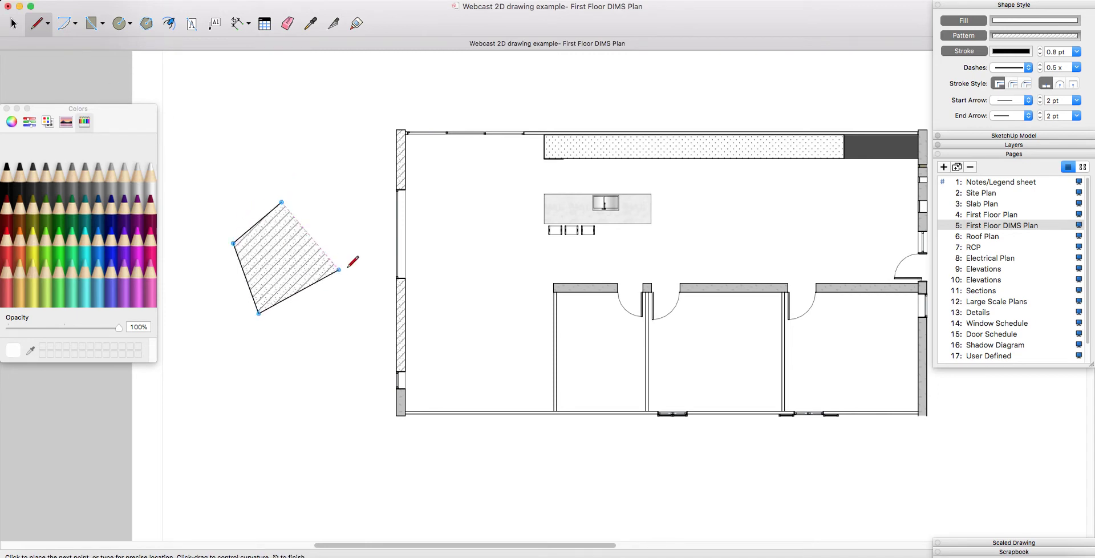
pyautogui.click(347, 268)
pyautogui.click(300, 209)
pyautogui.click(282, 201)
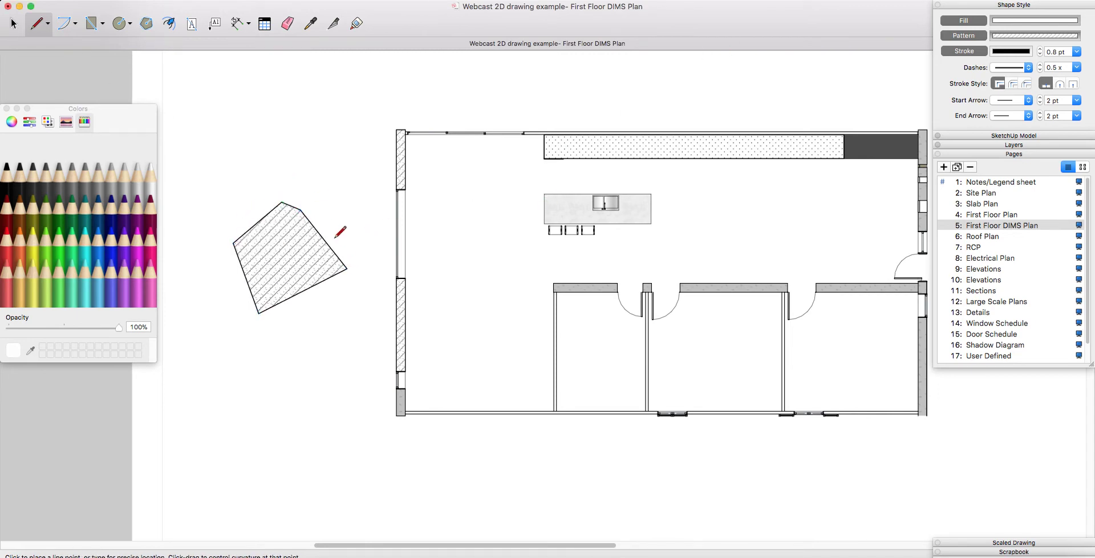
pyautogui.press('space')
pyautogui.hscroll(3, 366, 105)
pyautogui.scroll(1, 366, 105)
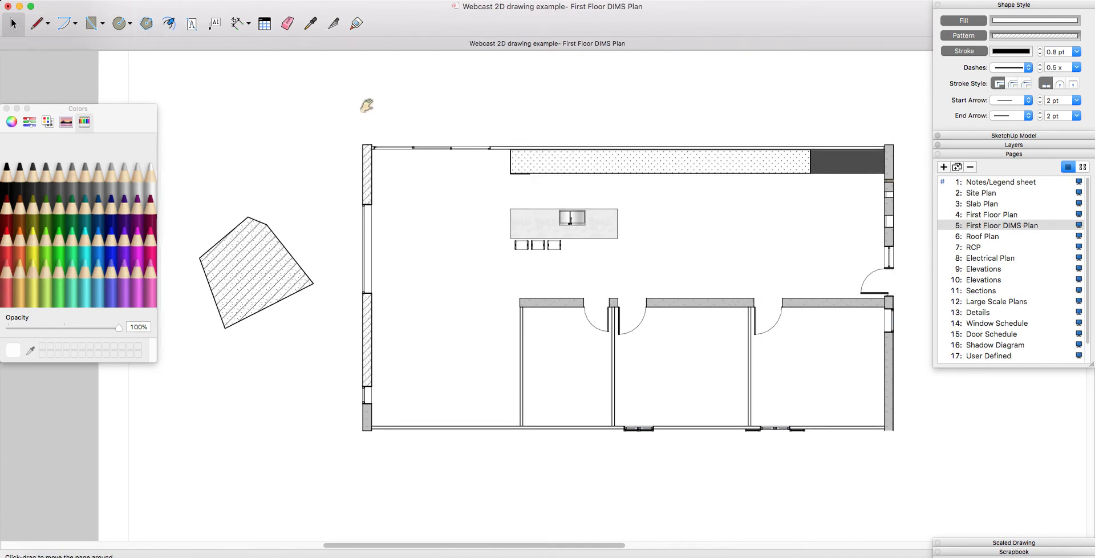
# Copy the kitchen cabinets' dotted style and draw a dotted rectangle above the polygon.
pyautogui.click(311, 24)
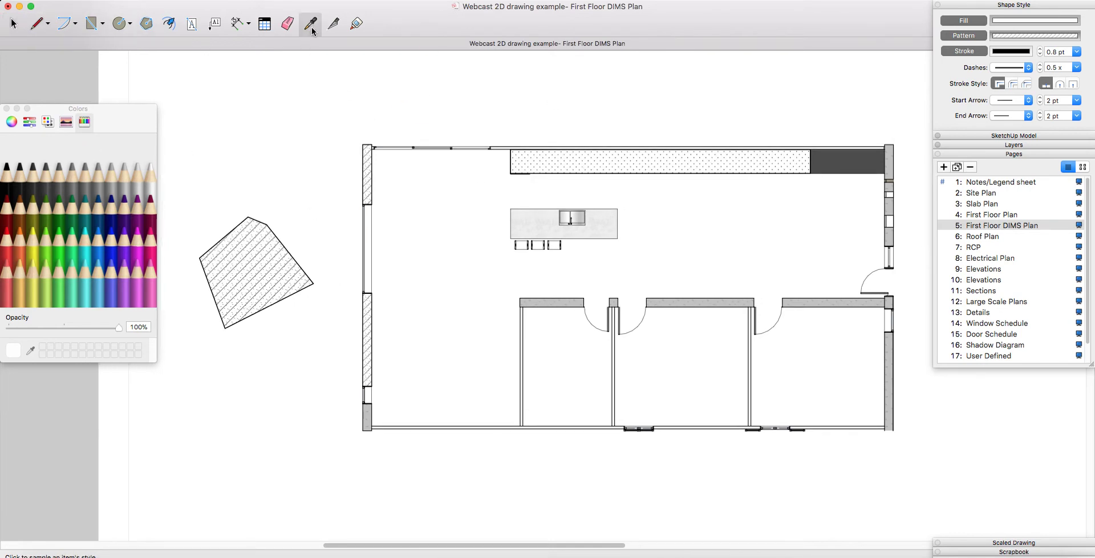
pyautogui.click(612, 165)
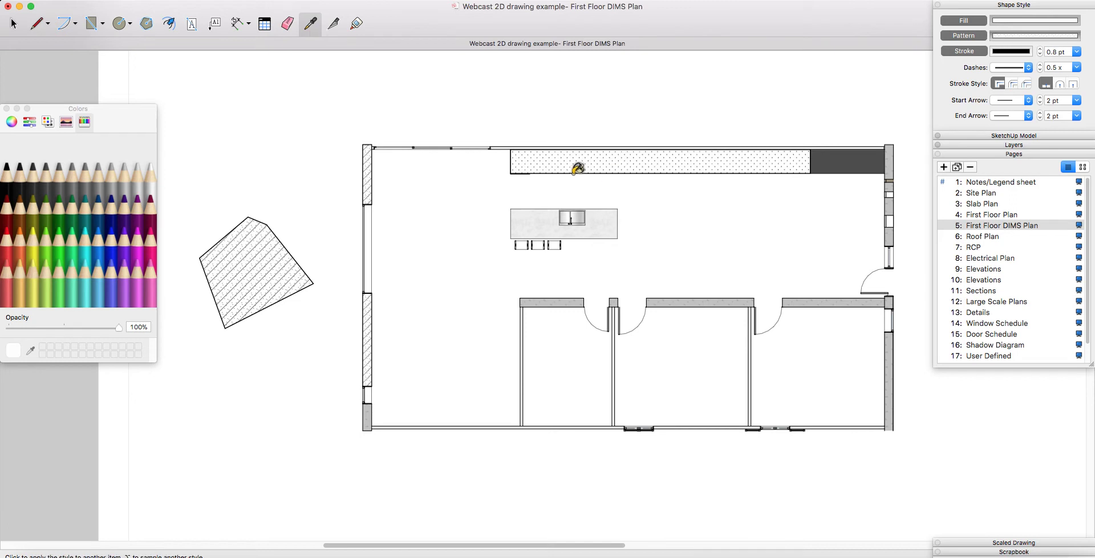
pyautogui.click(91, 23)
pyautogui.moveTo(225, 82); pyautogui.dragTo(246, 97)
pyautogui.click(312, 187)
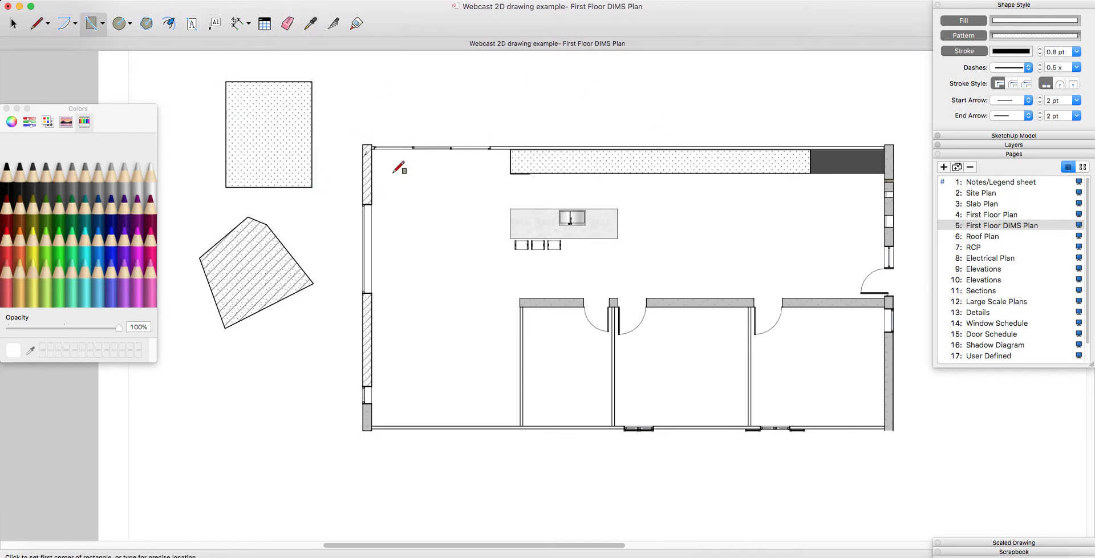
pyautogui.press('space')
pyautogui.click(286, 152)
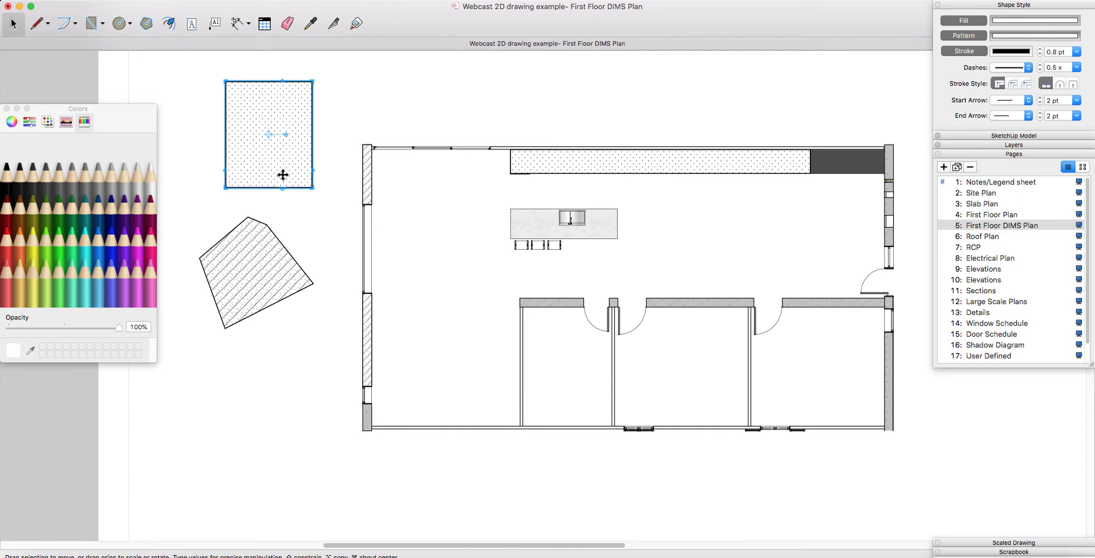
# Delete the stray dotted rectangle and sample the hatched shape's pattern style.
pyautogui.press('Delete')
pyautogui.click(310, 23)
pyautogui.click(251, 290)
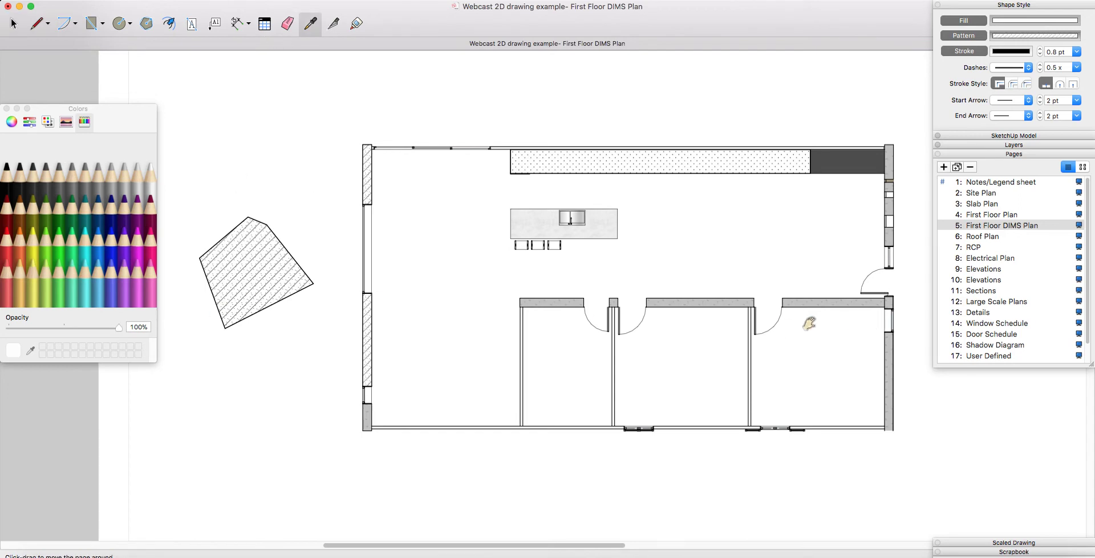
pyautogui.scroll(2, 804, 323)
pyautogui.scroll(-2, 822, 297)
pyautogui.scroll(5, 822, 298)
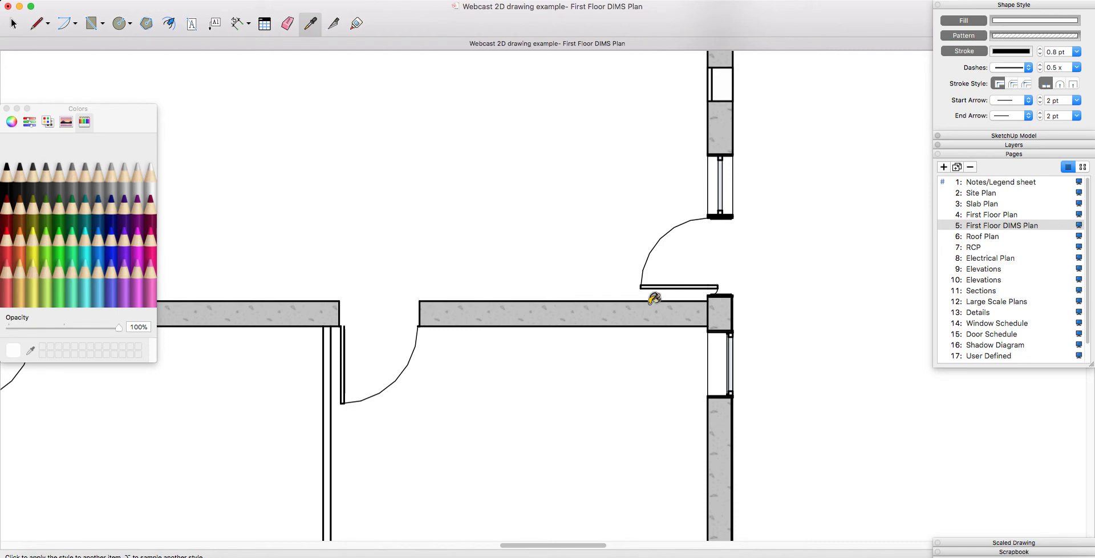
pyautogui.press('space')
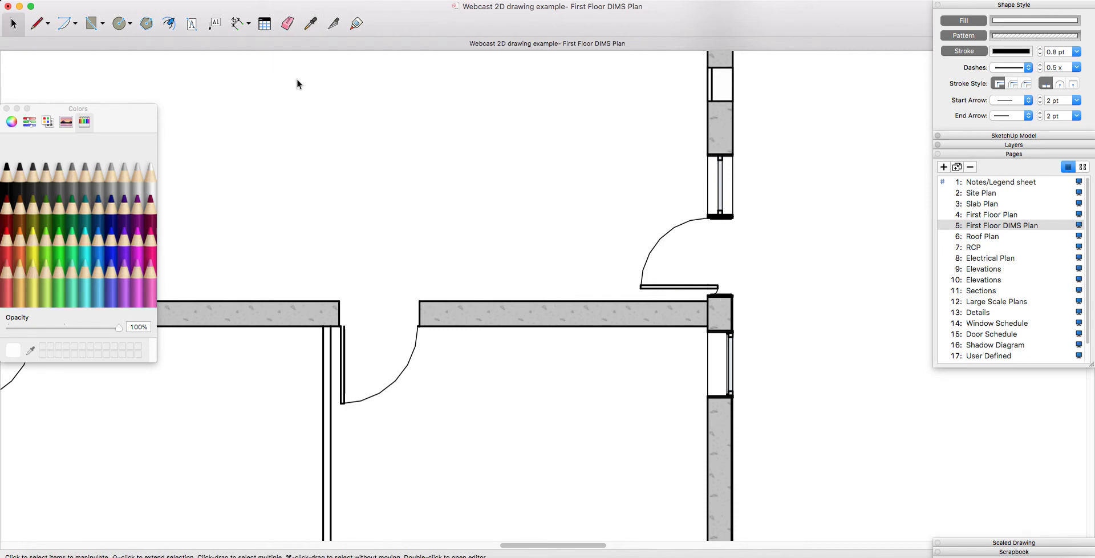
# Set the floor-plan viewport's SketchUp Model style line weight to 0.10.
pyautogui.click(646, 309)
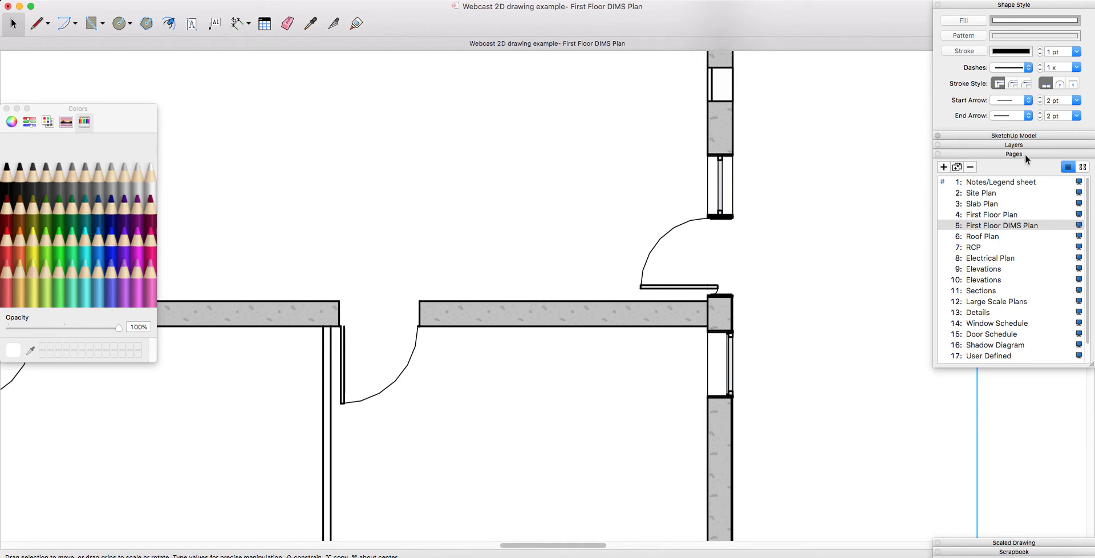
pyautogui.click(1031, 136)
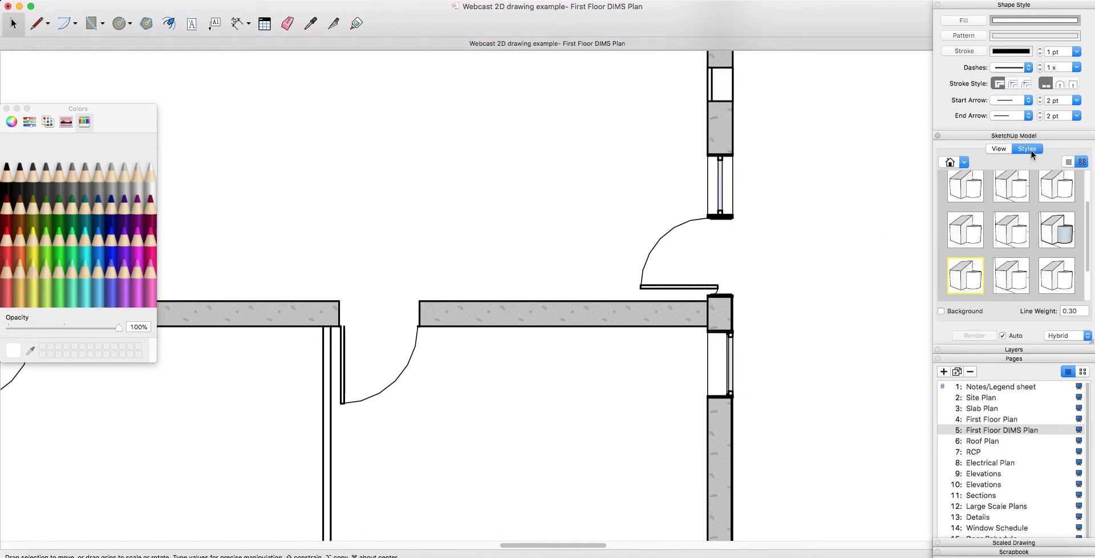
pyautogui.click(1072, 311)
pyautogui.press('BackSpace')
pyautogui.write('1')
pyautogui.press('Return')
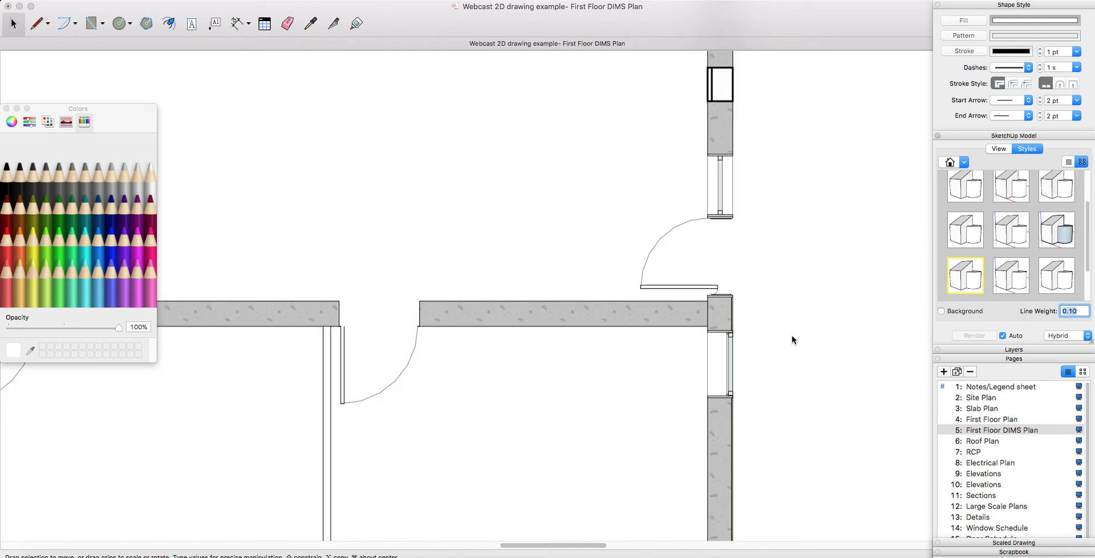
pyautogui.click(427, 319)
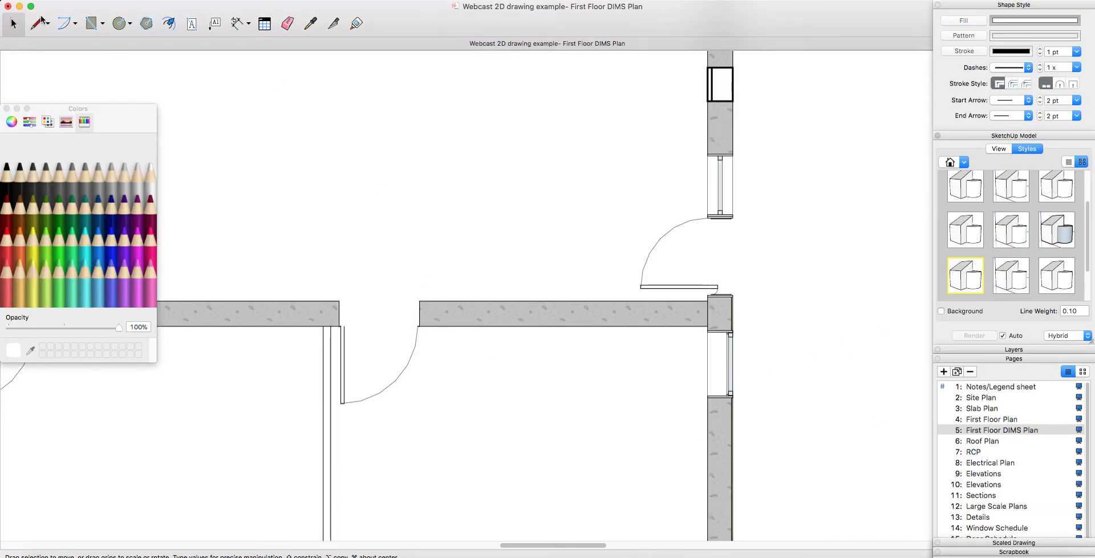
# Start a line outline along the interior wall's top edge to the end pier's top-right corner.
pyautogui.click(37, 27)
pyautogui.scroll(5, 653, 317)
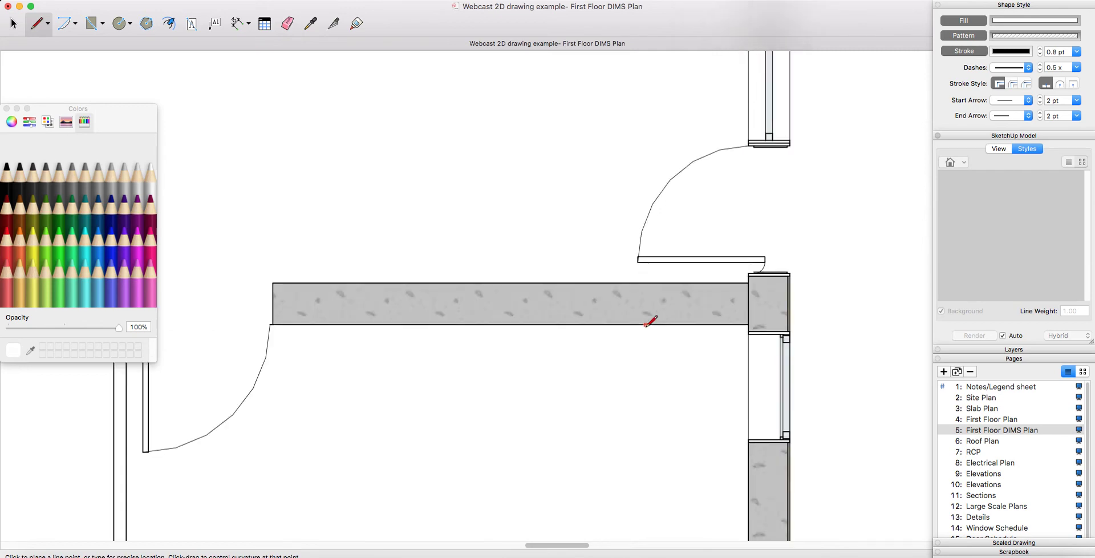
pyautogui.click(180, 272)
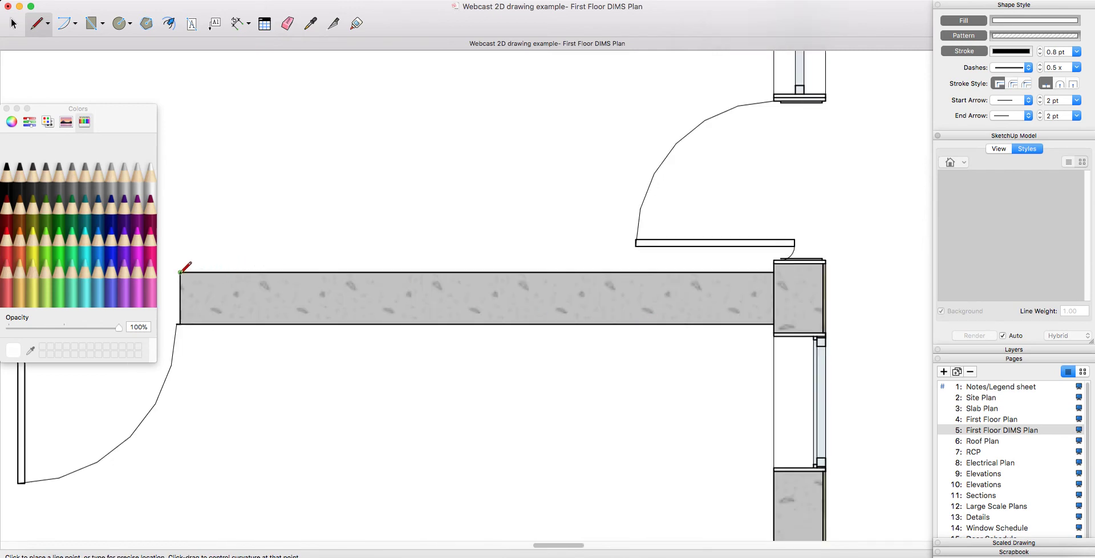
pyautogui.click(773, 272)
pyautogui.scroll(3, 774, 272)
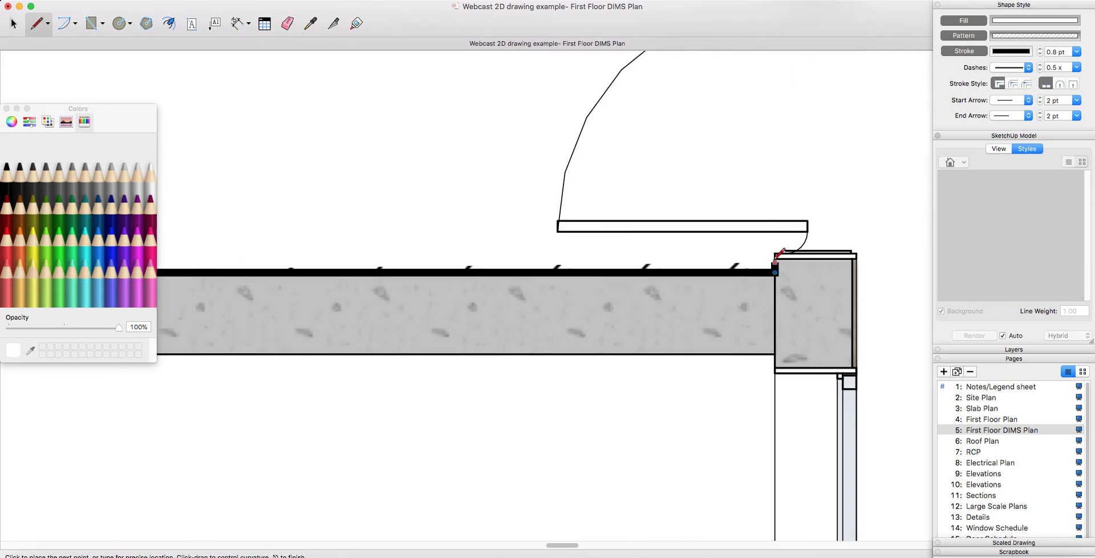
pyautogui.click(773, 264)
pyautogui.click(852, 258)
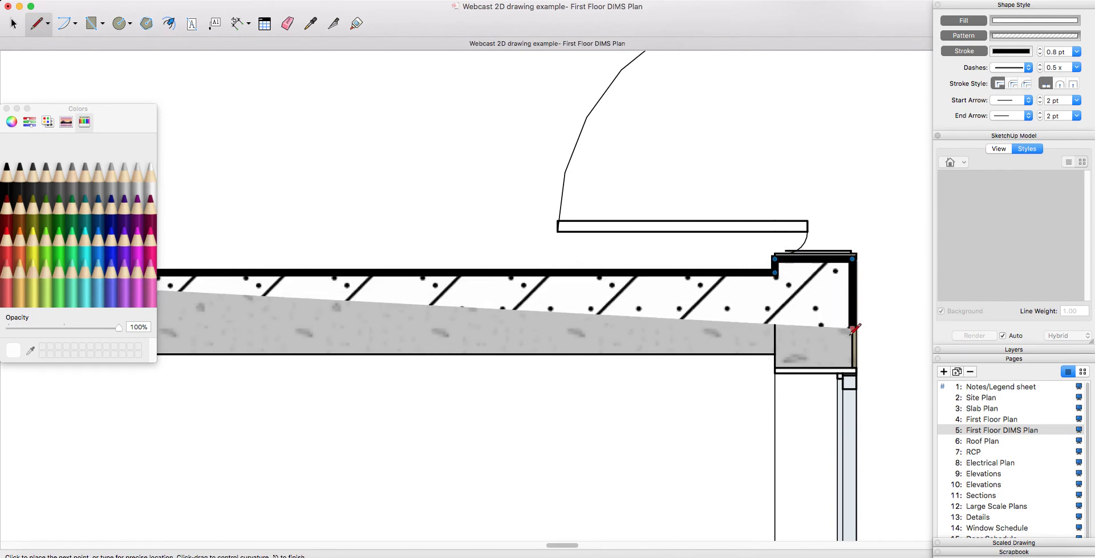
# Trace the pier's right and bottom edges and close the hatched outline at its starting corner.
pyautogui.click(852, 368)
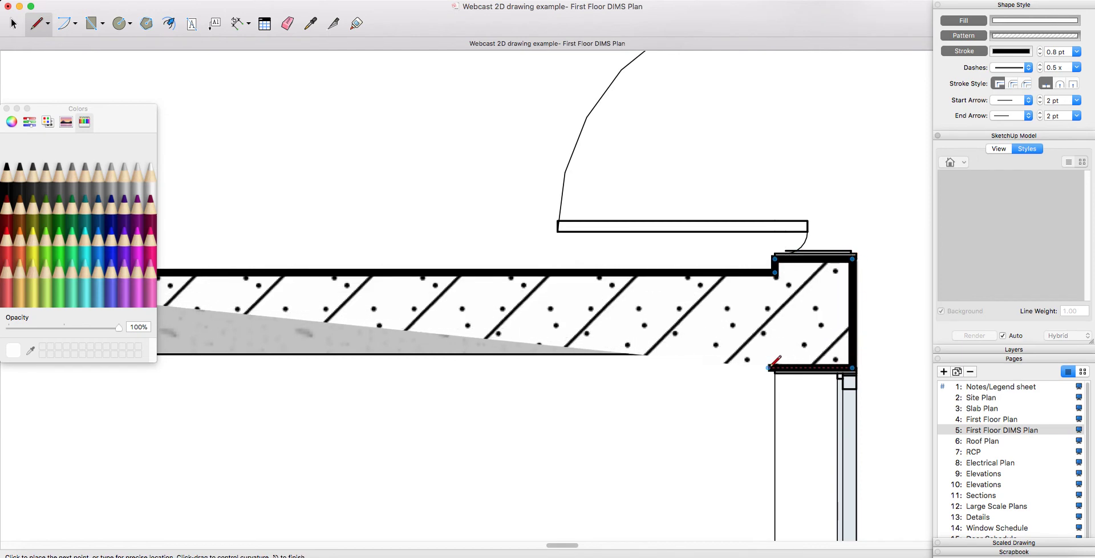
pyautogui.click(775, 368)
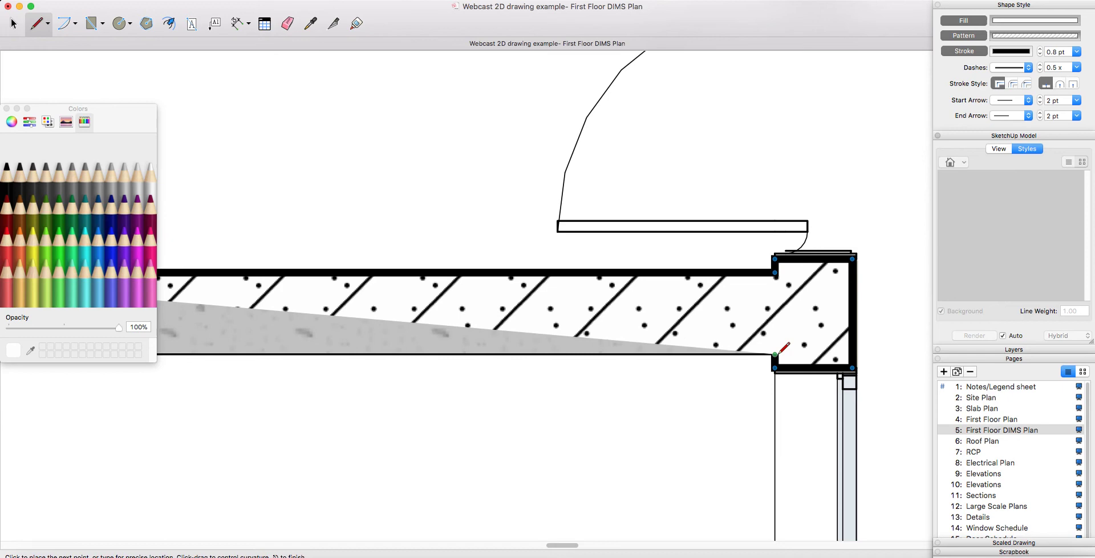
pyautogui.click(774, 353)
pyautogui.scroll(-3, 838, 319)
pyautogui.scroll(2, 525, 330)
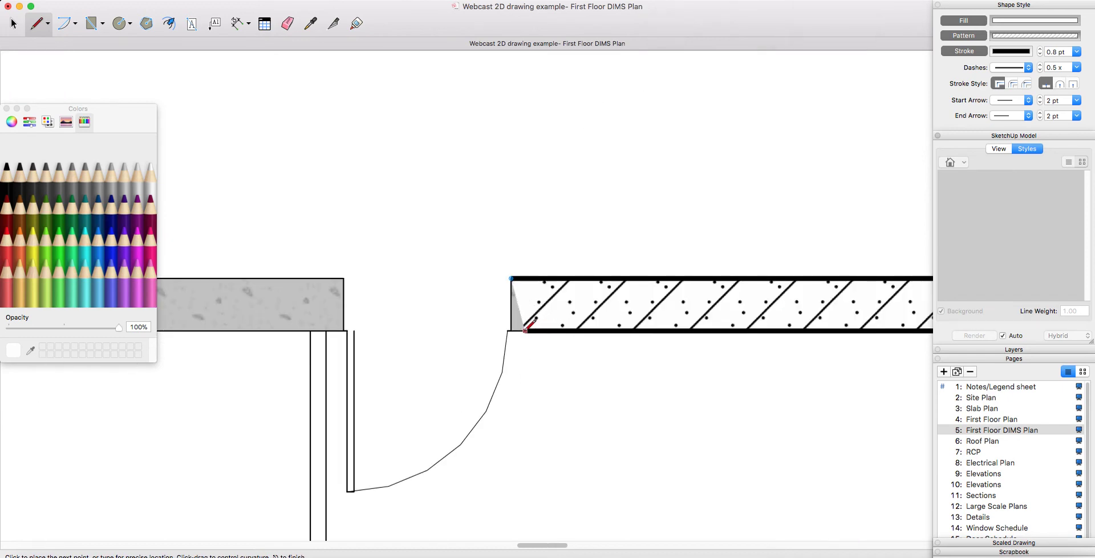
pyautogui.click(511, 279)
pyautogui.scroll(-2, 507, 278)
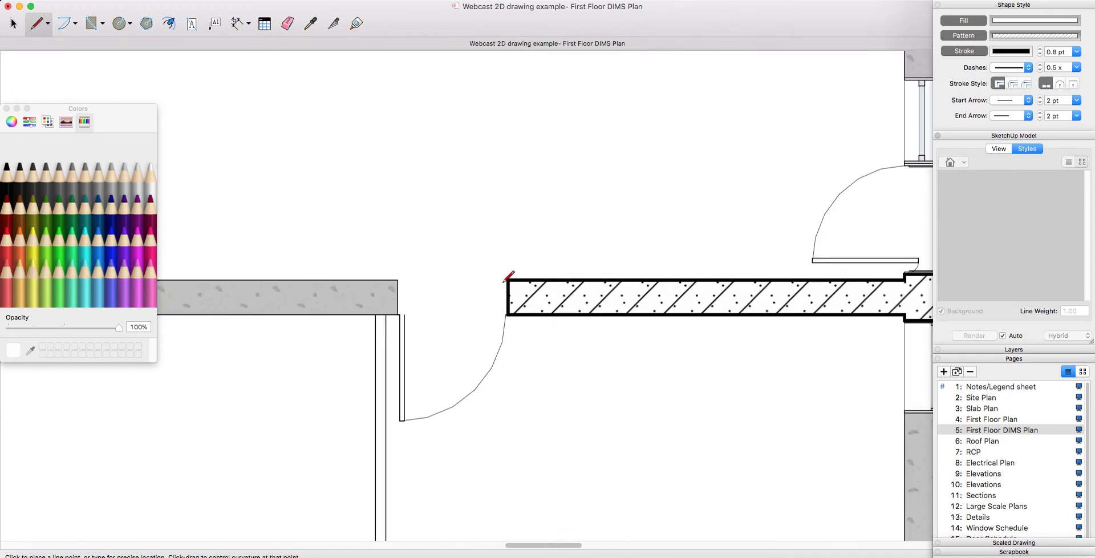
pyautogui.scroll(-2, 507, 278)
pyautogui.hscroll(2, 576, 335)
pyautogui.press('space')
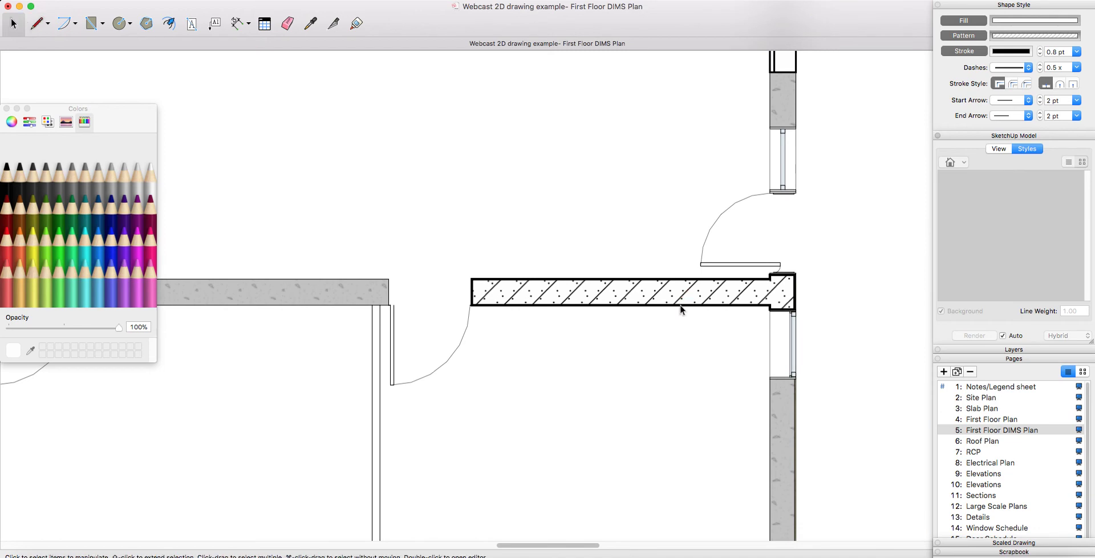
# Swap the Pages list for the Layers list and toggle the Hatch layer off and back on.
pyautogui.click(1024, 358)
pyautogui.click(1021, 350)
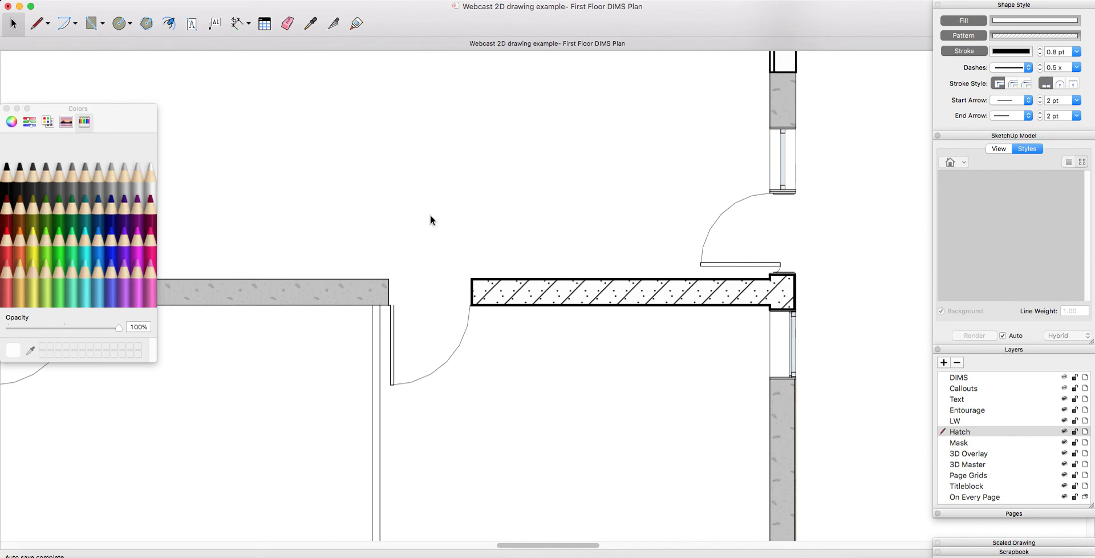
pyautogui.click(1063, 431)
pyautogui.click(1063, 431)
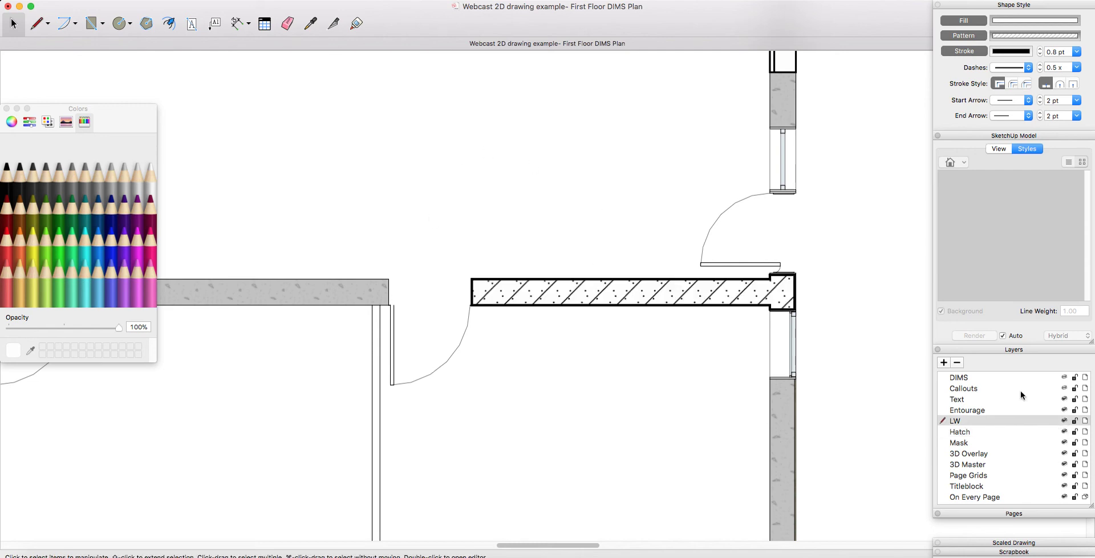
pyautogui.scroll(-2, 809, 328)
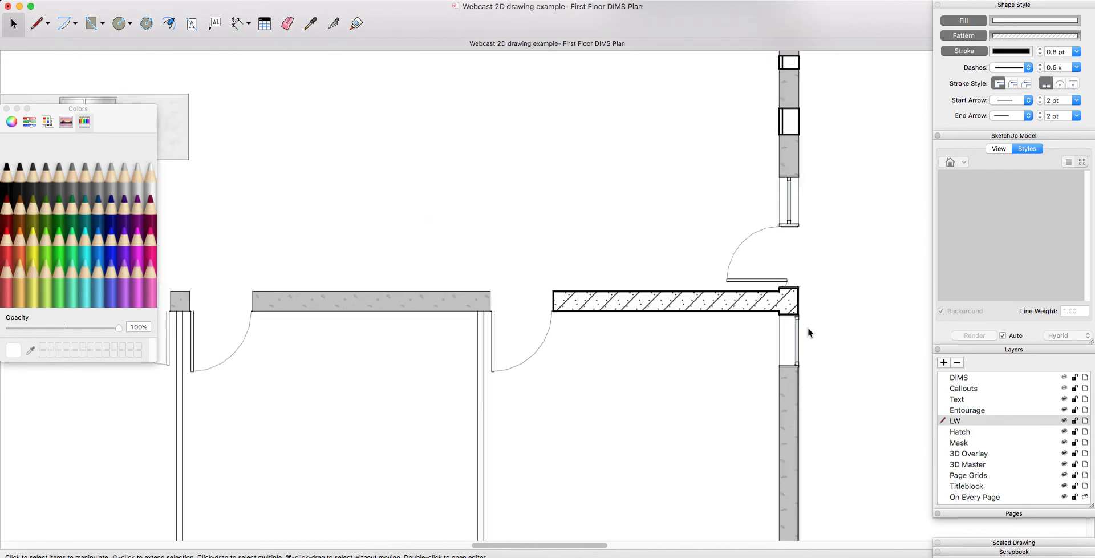
pyautogui.scroll(-1, 688, 319)
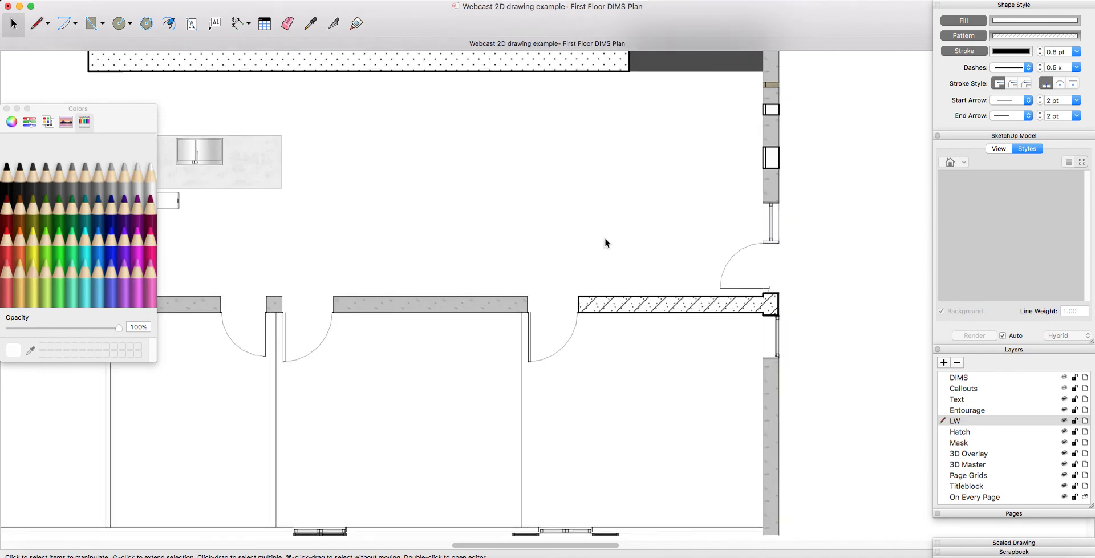
pyautogui.scroll(4, 561, 202)
pyautogui.hscroll(-3, 561, 202)
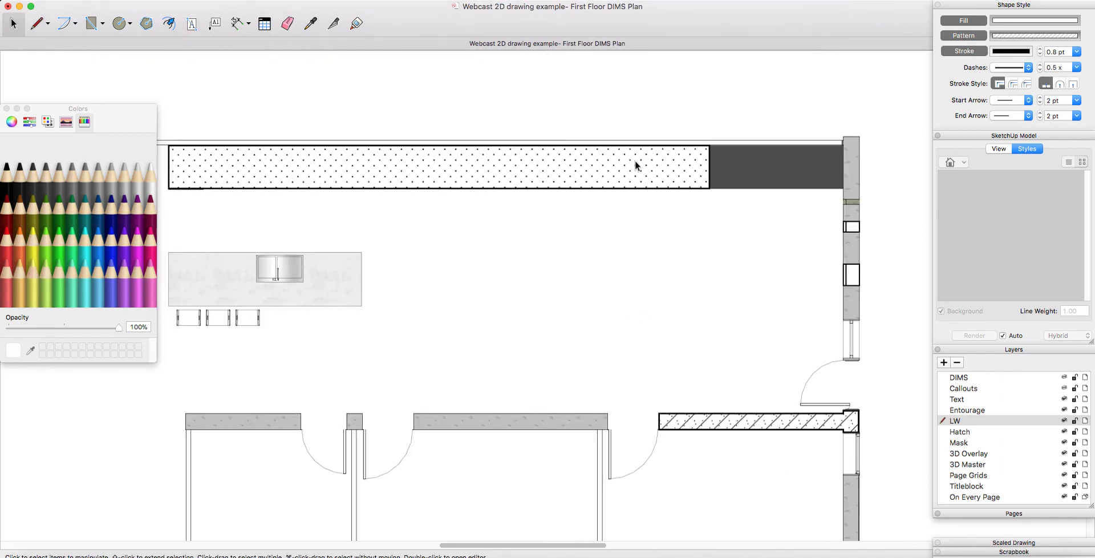
# Check that the dotted counter fill sits on the Hatch layer, leaving it unchanged.
pyautogui.rightClick(637, 165)
pyautogui.moveTo(701, 242)
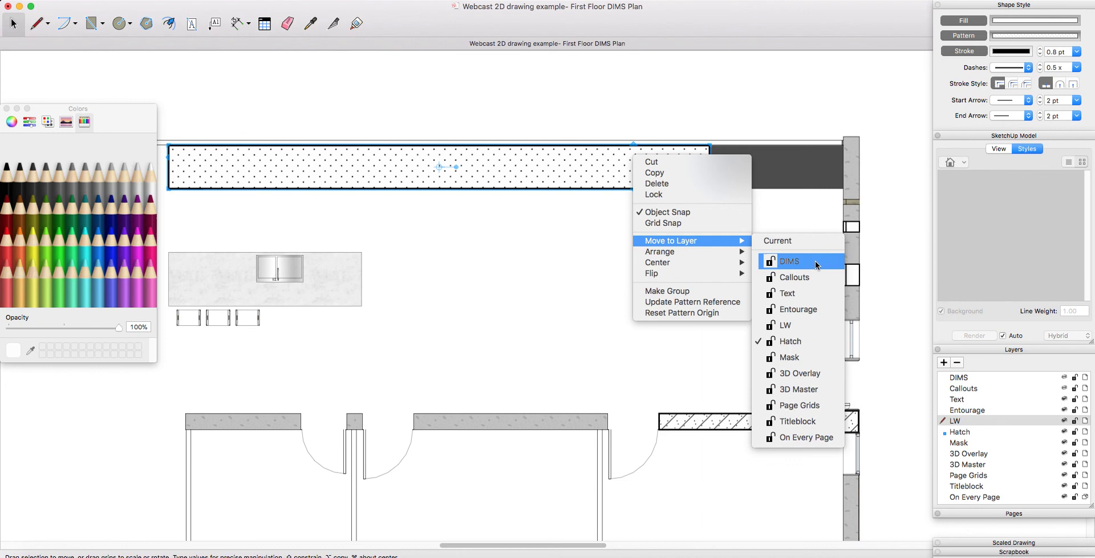
pyautogui.click(872, 336)
pyautogui.moveTo(842, 362)
pyautogui.mouseDown(button='middle')
pyautogui.moveTo(777, 295)
pyautogui.moveTo(726, 269)
pyautogui.moveTo(714, 246)
pyautogui.mouseUp(button='middle')
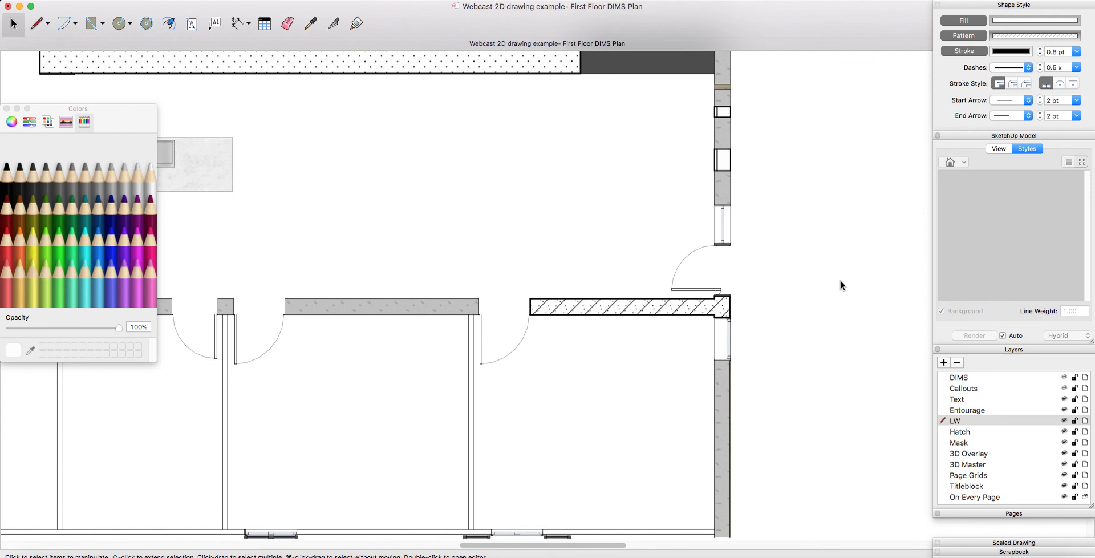
# Hide and reshow the Hatch layer's fills, then set the viewport line weight to 0.30.
pyautogui.click(1063, 431)
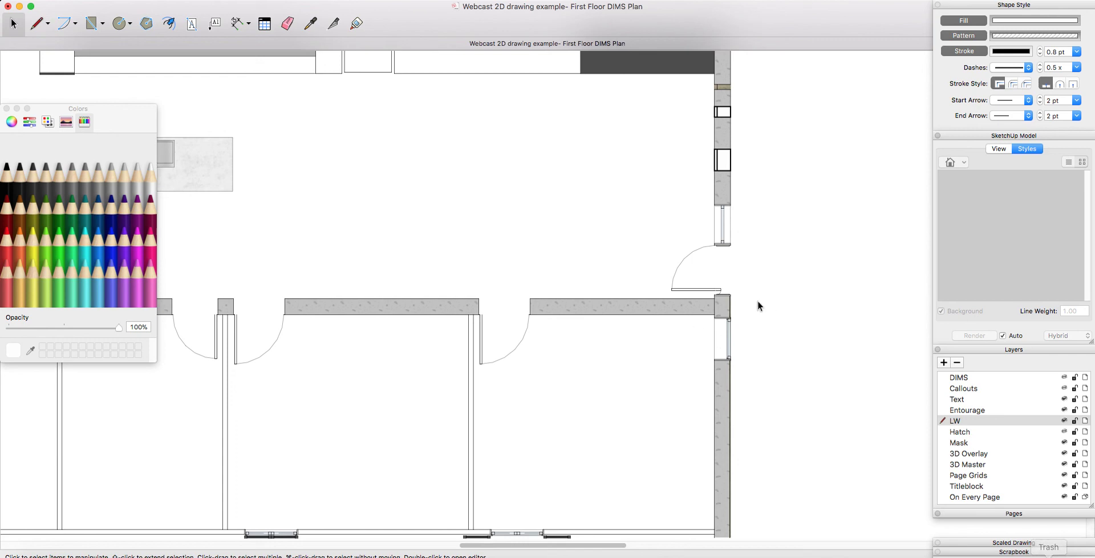
pyautogui.click(1064, 431)
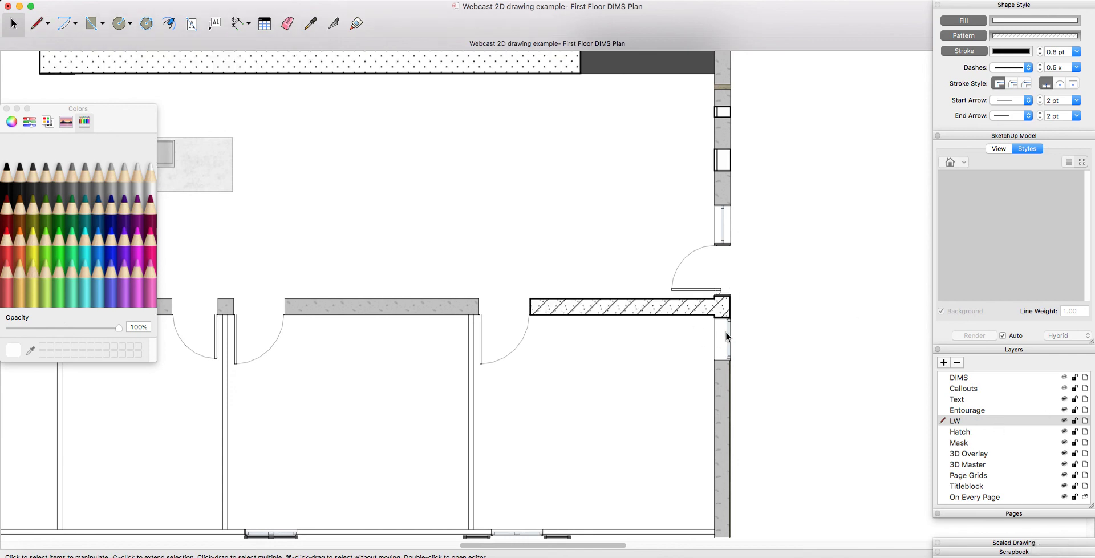
pyautogui.click(725, 399)
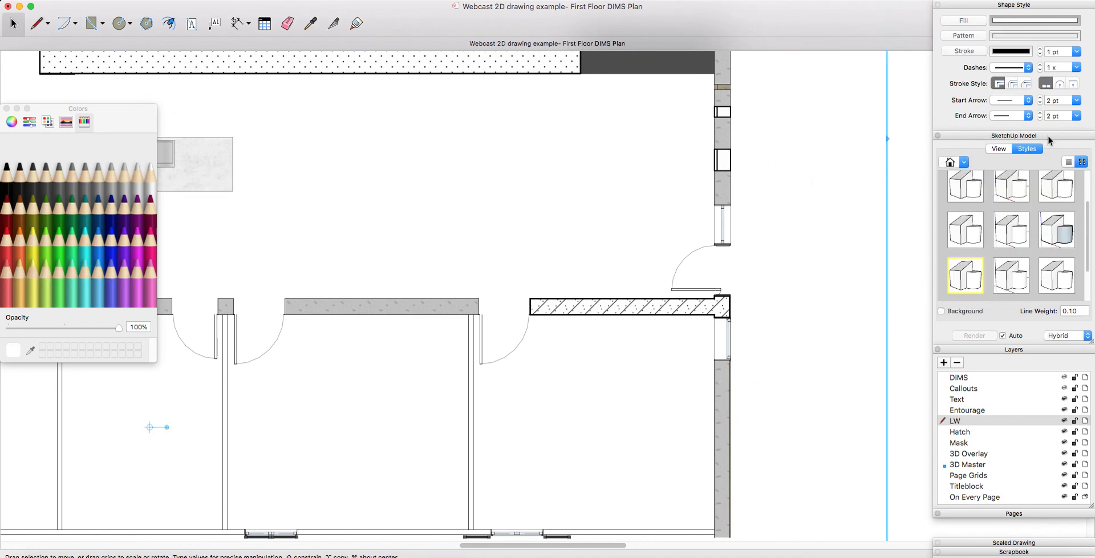
pyautogui.click(1075, 310)
pyautogui.write('0.30')
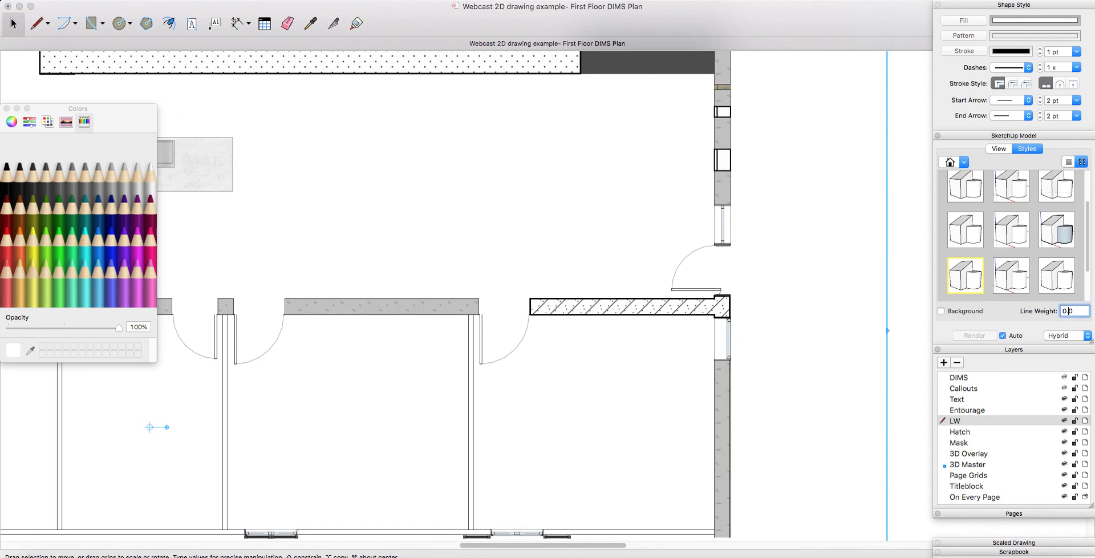